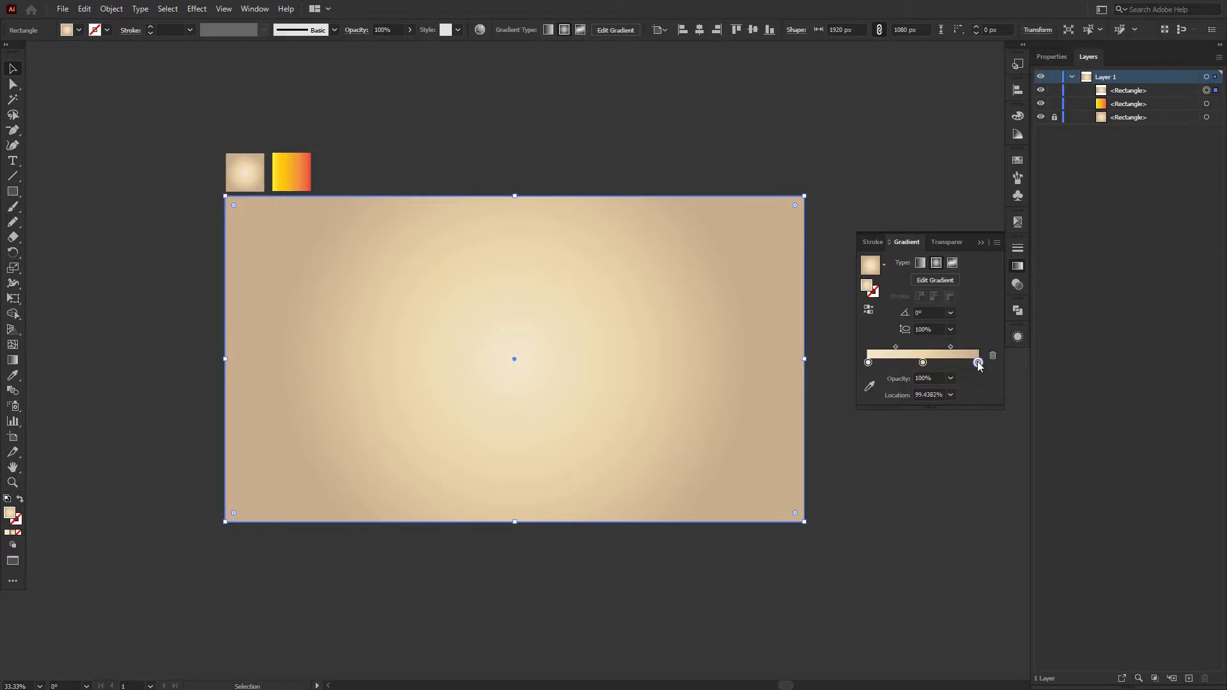
Inspect the colour stops of the large background rectangle's radial gradient
double_click(922, 362)
double_click(867, 362)
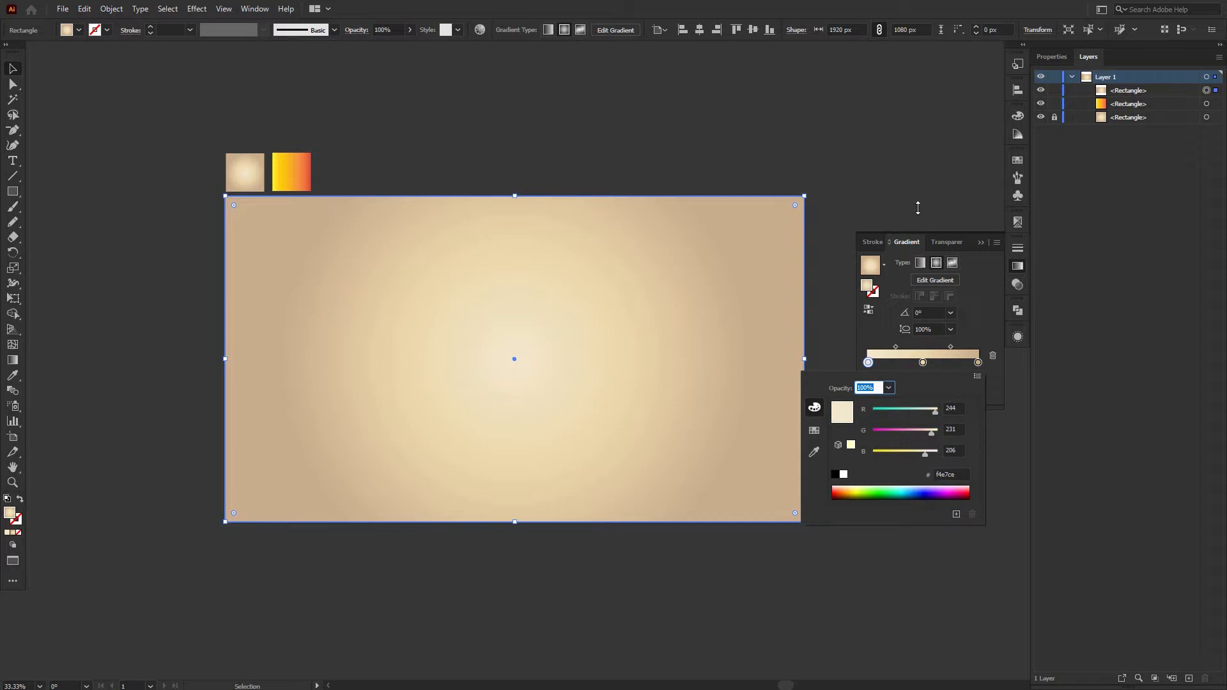
left_click(932, 220)
left_click(981, 242)
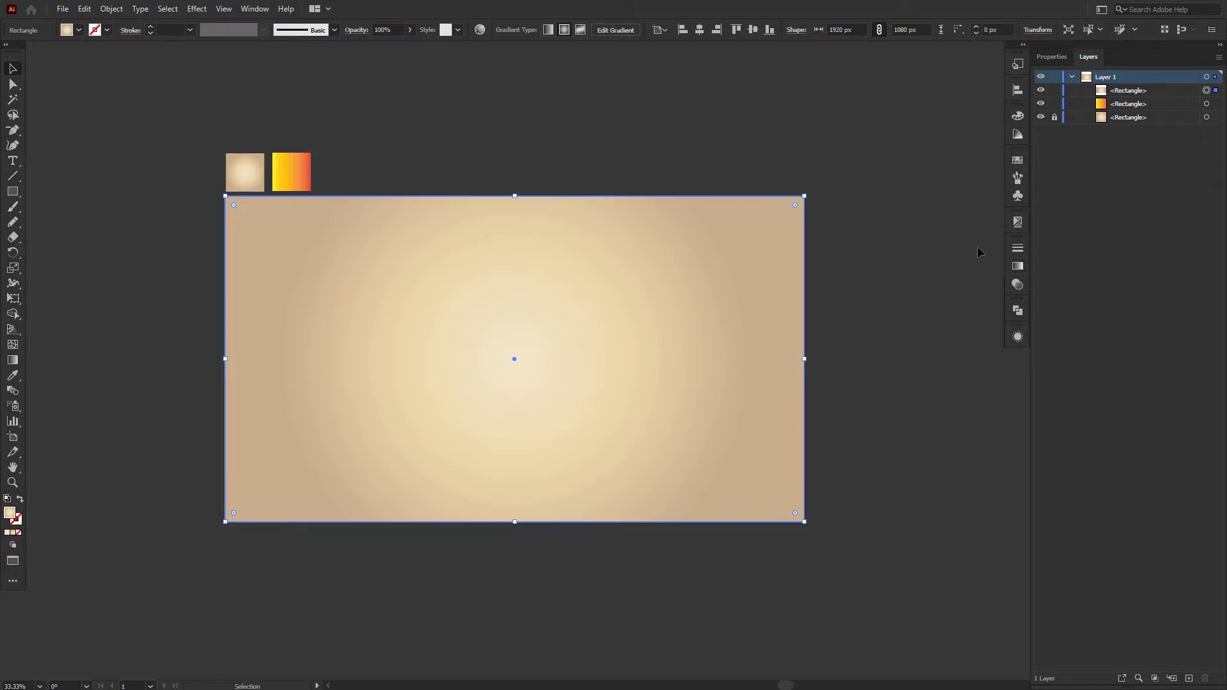
Lock the background rectangle and draw a closed wavy blob about 910 × 770 px on the artboard's left half with the Pencil tool
left_click(1055, 90)
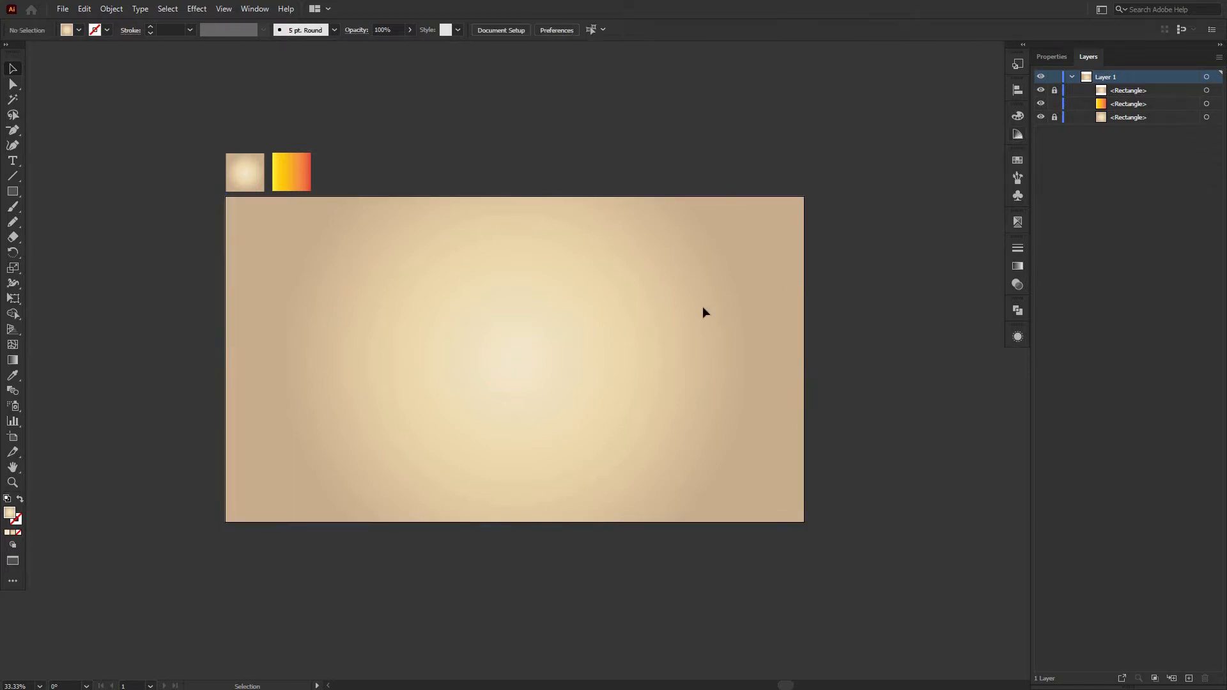
left_click(18, 223)
mouse_move(305, 346)
left_mouse_down()
mouse_move(337, 319)
mouse_move(328, 264)
mouse_move(367, 275)
mouse_move(418, 256)
mouse_move(495, 276)
mouse_move(482, 325)
mouse_move(533, 398)
mouse_move(477, 445)
mouse_move(443, 394)
mouse_move(413, 458)
mouse_move(334, 463)
mouse_move(346, 413)
mouse_move(305, 412)
mouse_move(261, 389)
mouse_move(278, 355)
mouse_move(301, 344)
left_mouse_up()
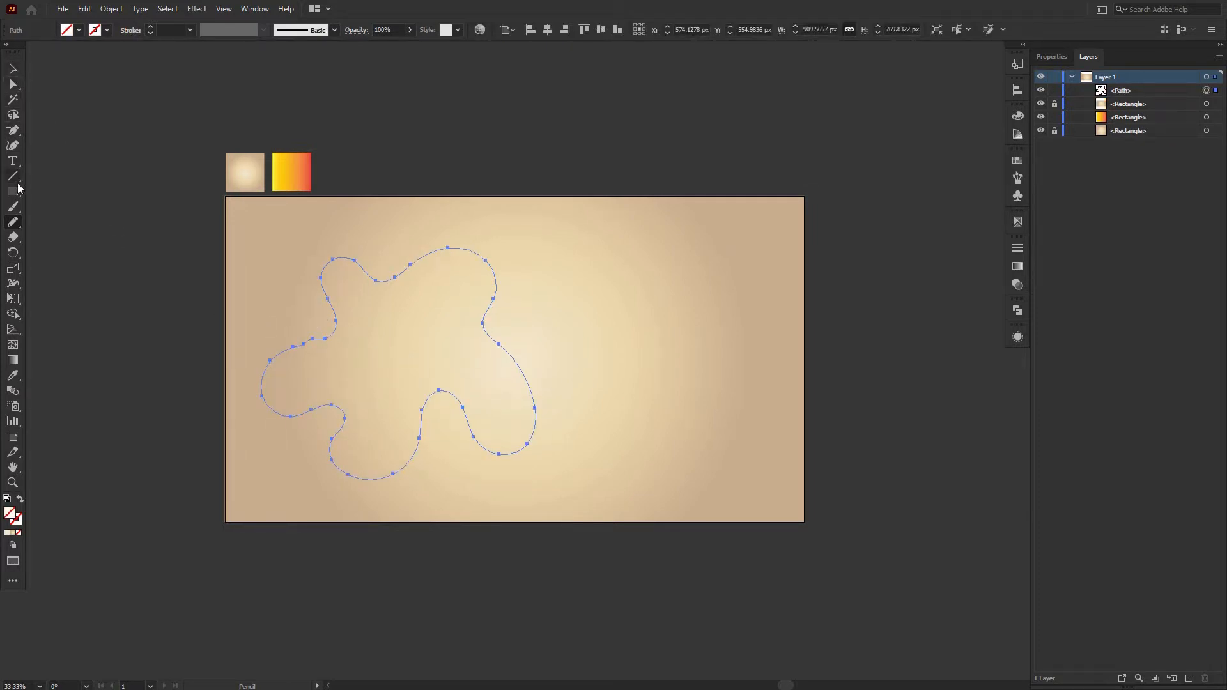
Fill the blob with the yellow-to-red linear gradient sampled from the small square above the artboard
left_click(13, 375)
left_click(286, 170)
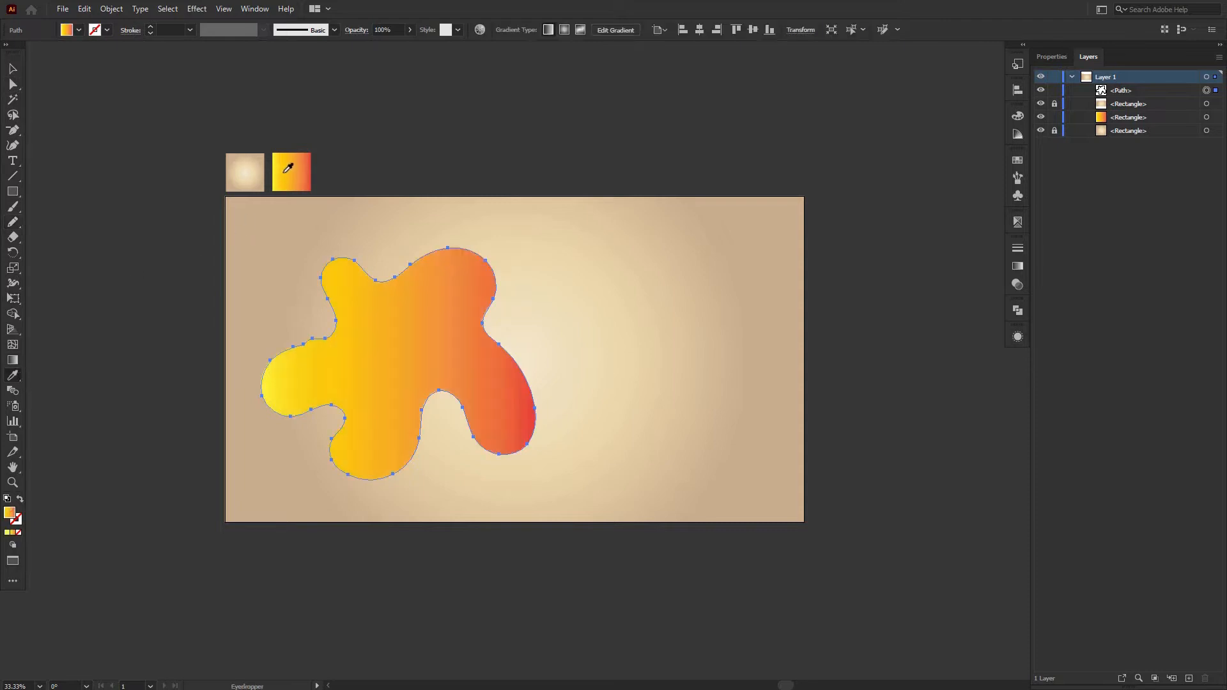
left_click(13, 68)
left_click(416, 192)
left_click_drag(504, 281, 512, 246)
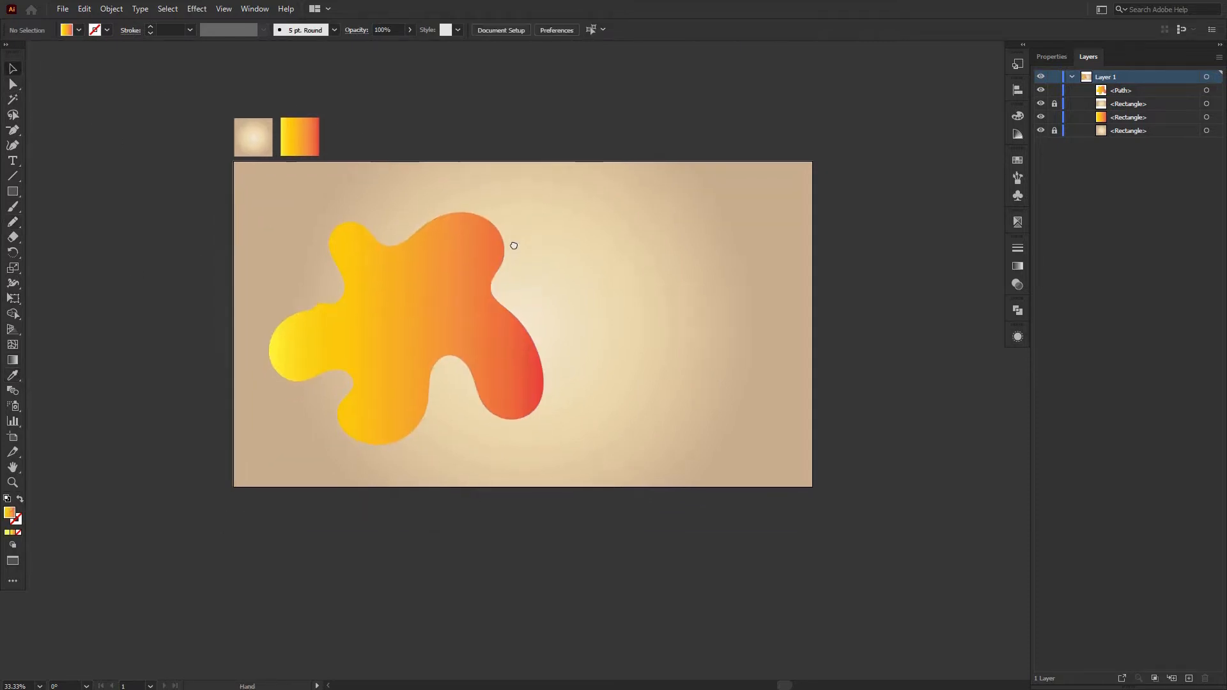
Inspect the five colour stops of the blob's yellow-to-red gradient
left_click(436, 299)
left_click(1017, 266)
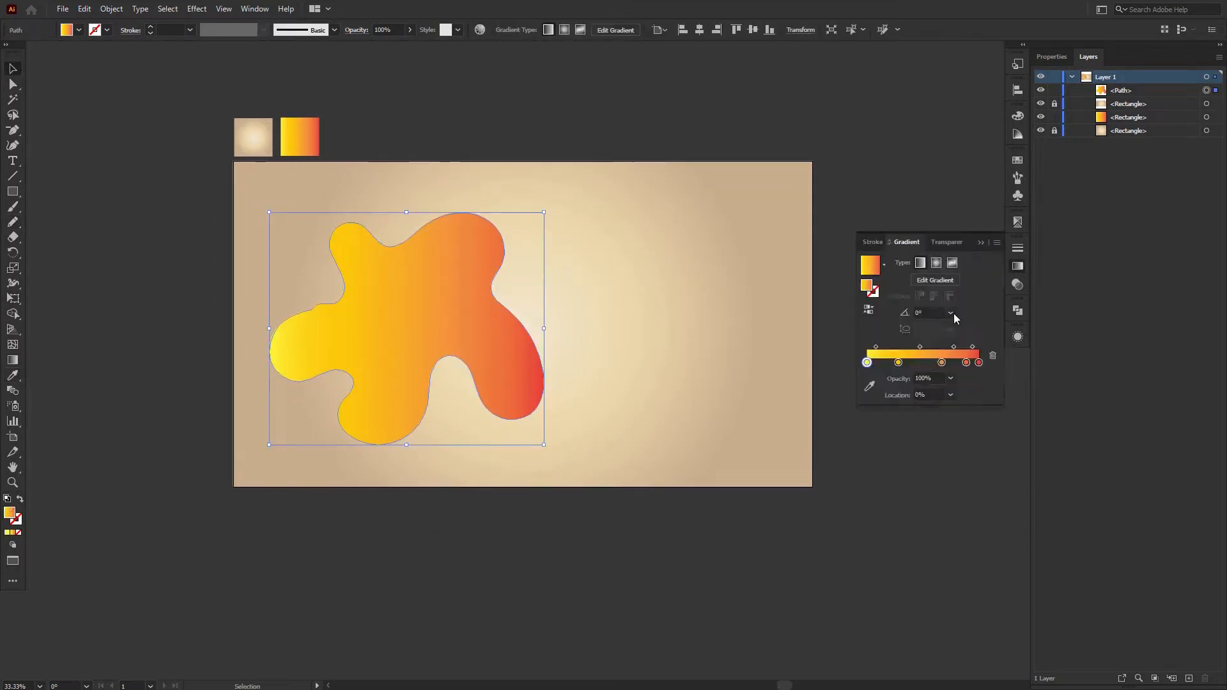
double_click(979, 363)
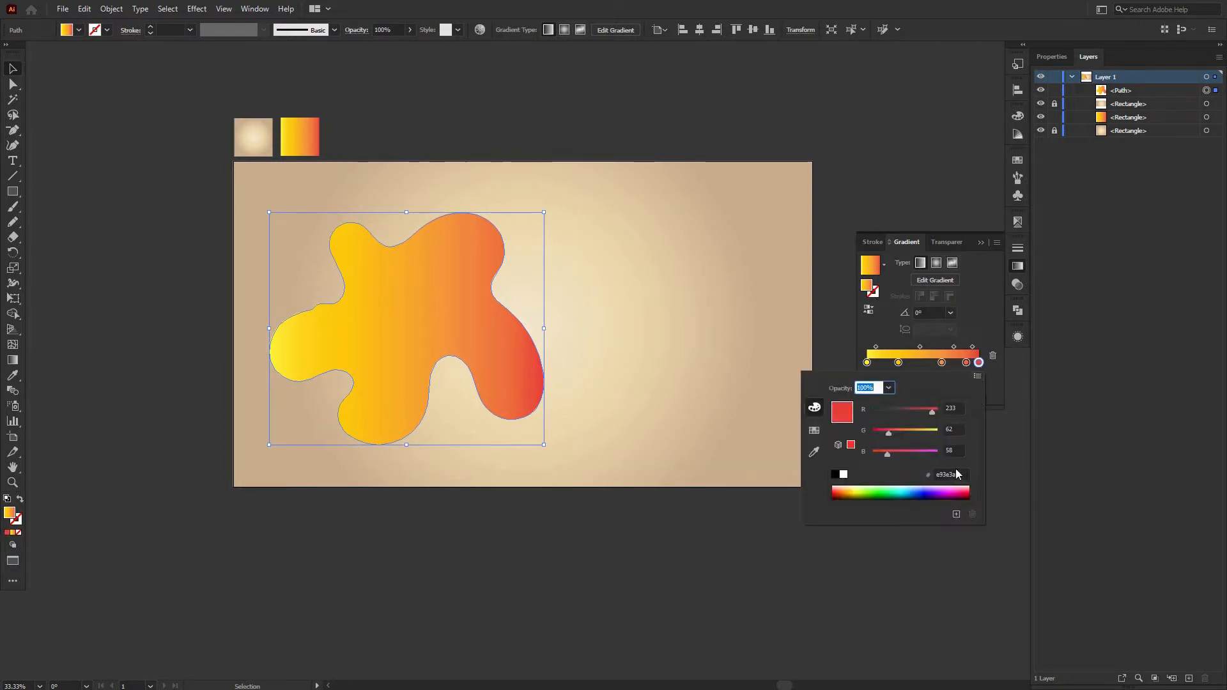
left_click(966, 362)
double_click(966, 363)
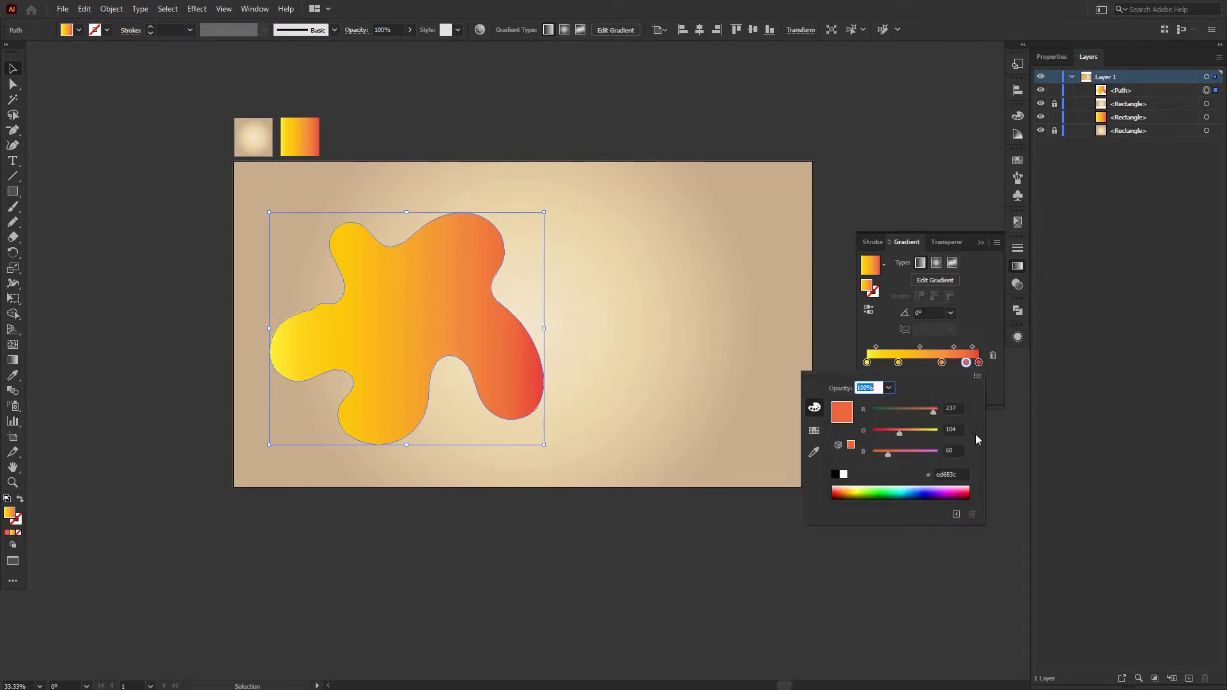
double_click(942, 363)
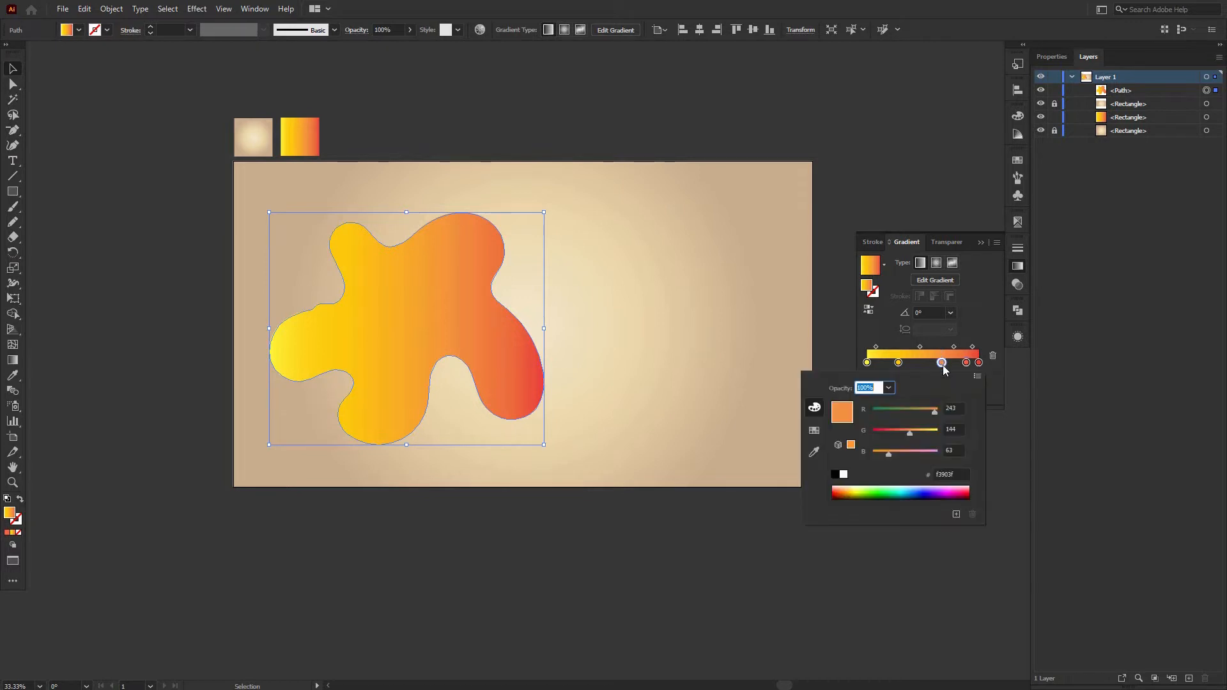
double_click(898, 362)
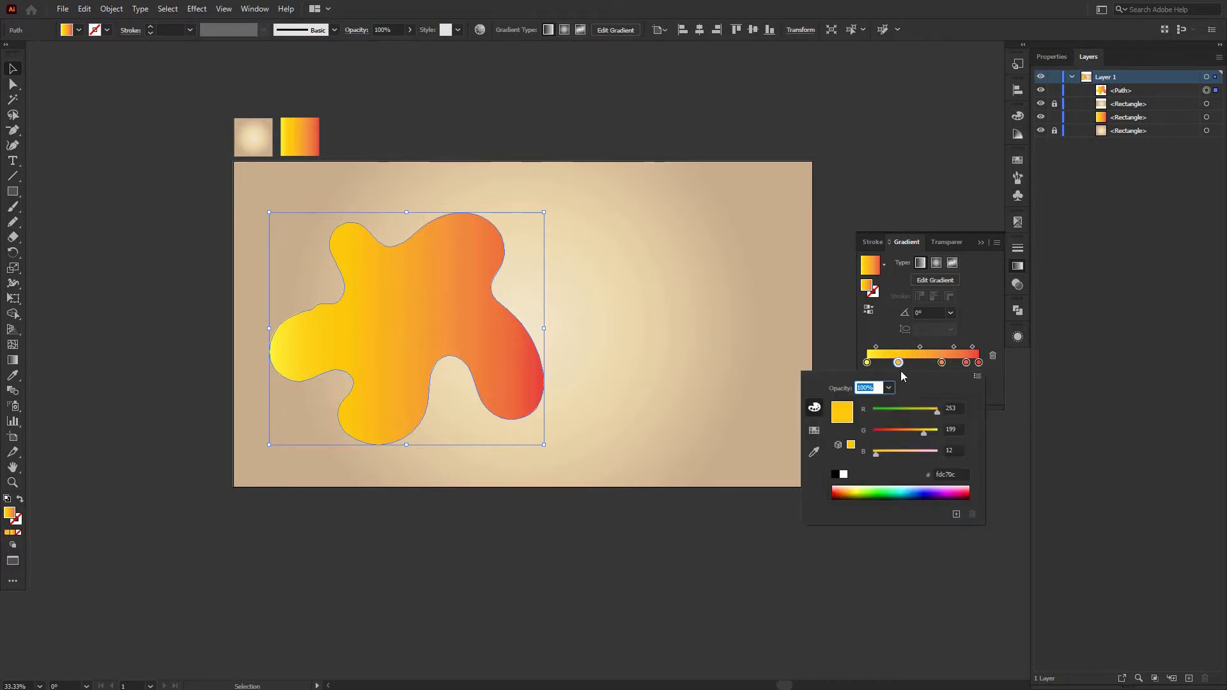
double_click(867, 362)
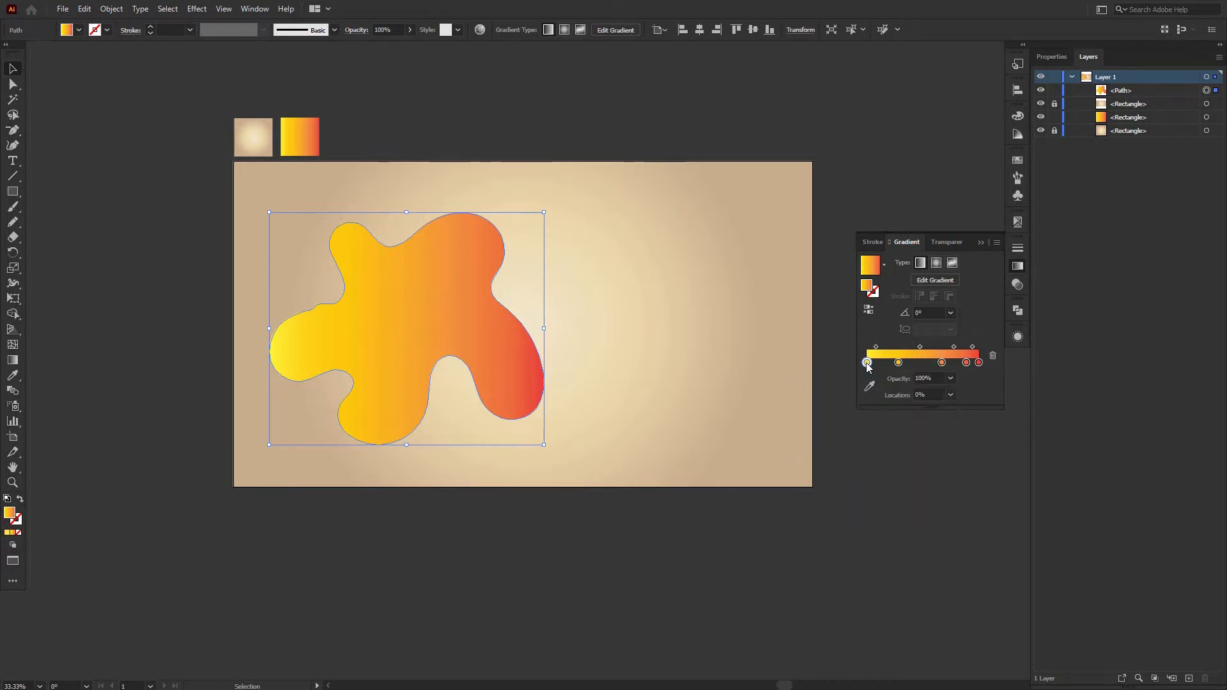
left_click(980, 242)
left_click(980, 244)
left_click(471, 373)
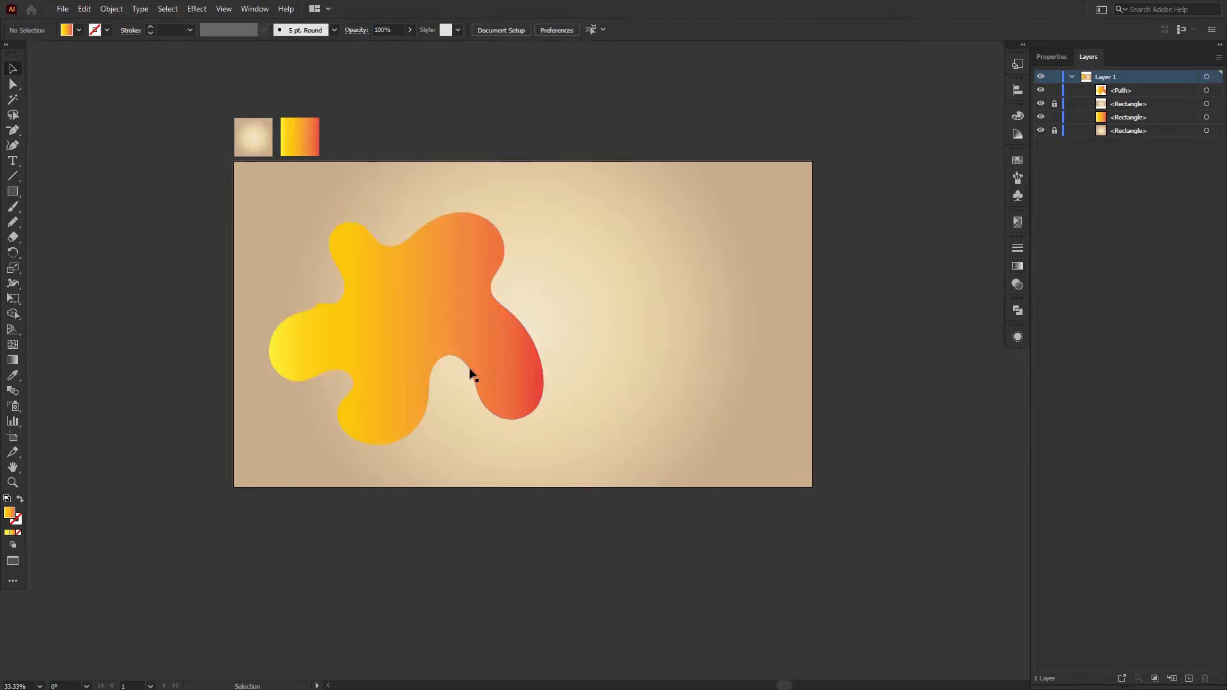
Swap the blob's fill and stroke so the gradient colours only its outline
left_click(432, 345)
left_click(21, 499)
left_click(256, 532)
left_click_drag(327, 529, 245, 536)
left_click(438, 329)
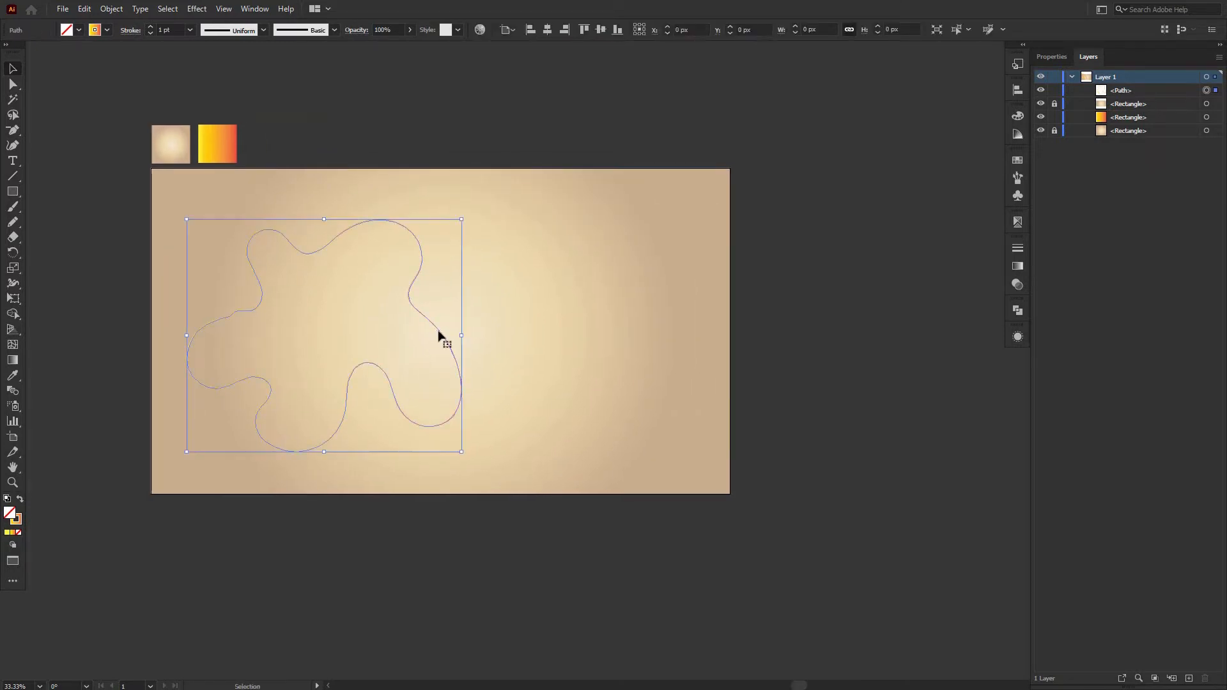
Paste a copy of the outline in back, scale it to about 175 × 148 px and place it at the large outline's right edge
left_click(109, 9)
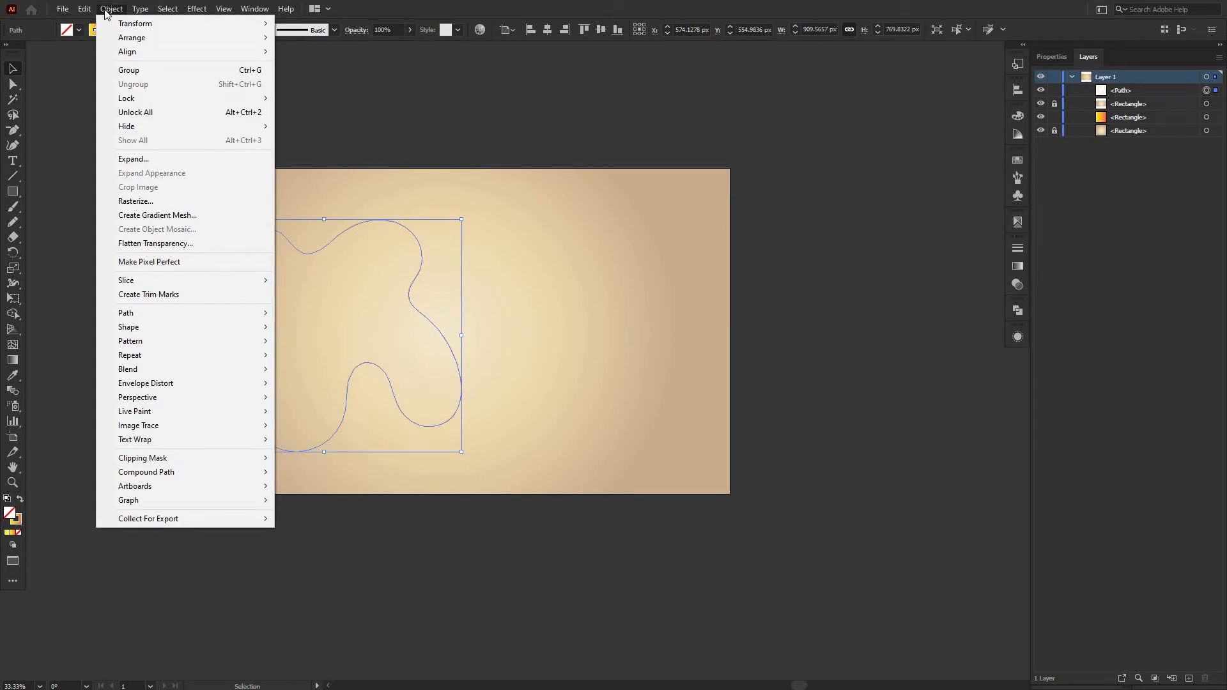
left_click(106, 70)
left_click(84, 9)
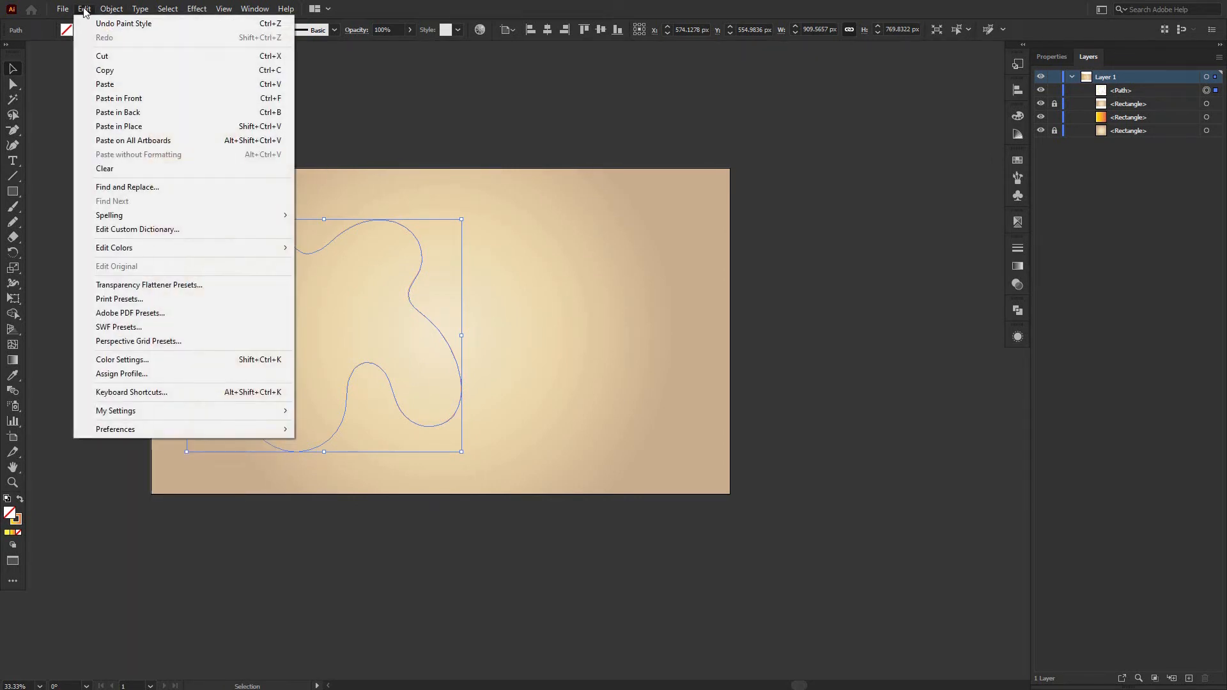
left_click(132, 116)
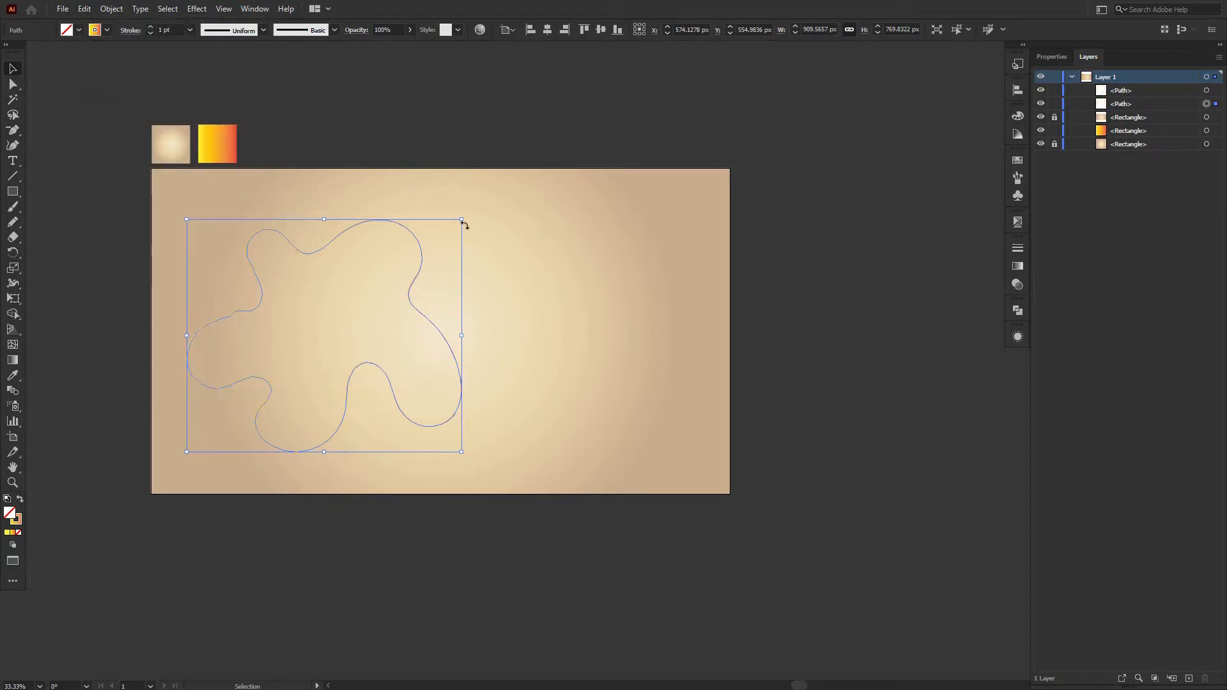
left_click_drag(461, 221, 467, 345)
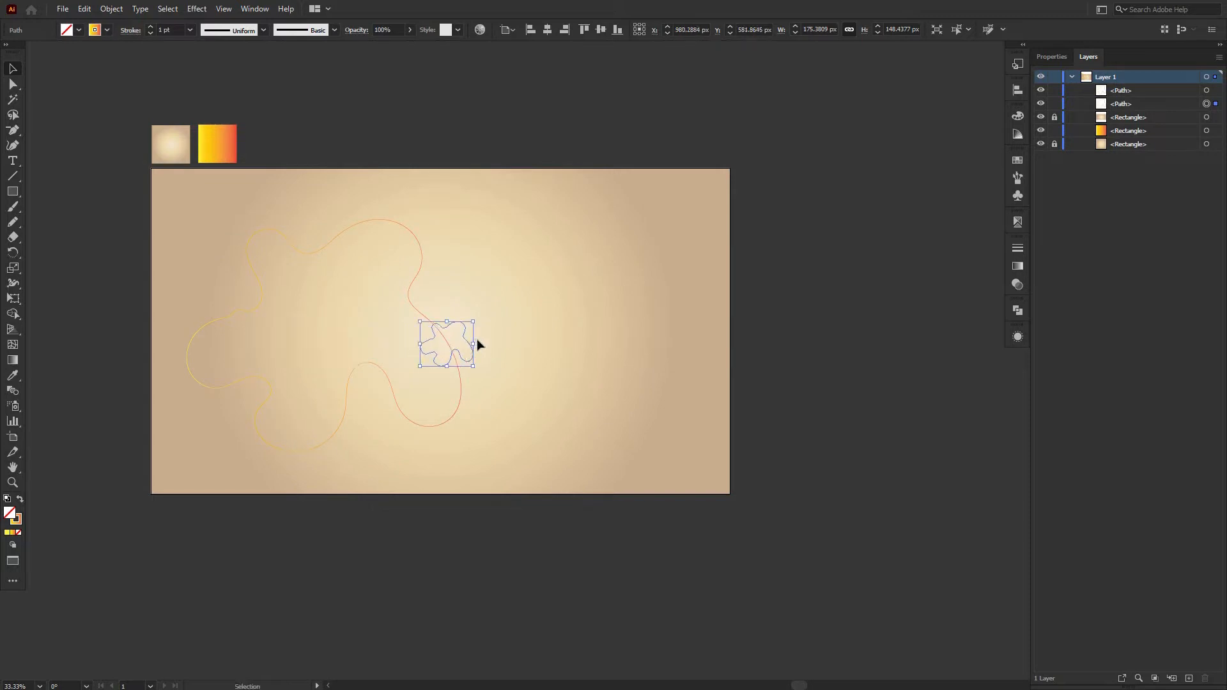
left_click(473, 291)
Paste another copy of the large outline in front and scale it to about 225 × 191 px at its upper-left side
left_click(421, 252)
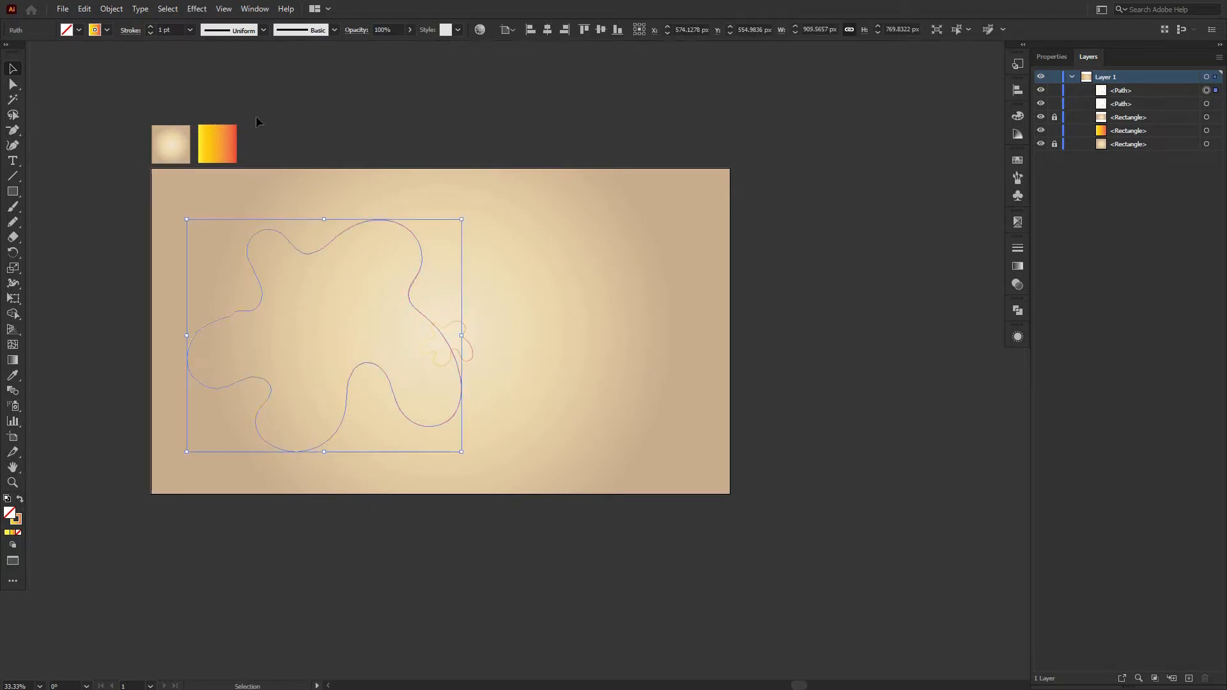
left_click(106, 9)
mouse_move(84, 9)
left_click(97, 76)
left_click(84, 9)
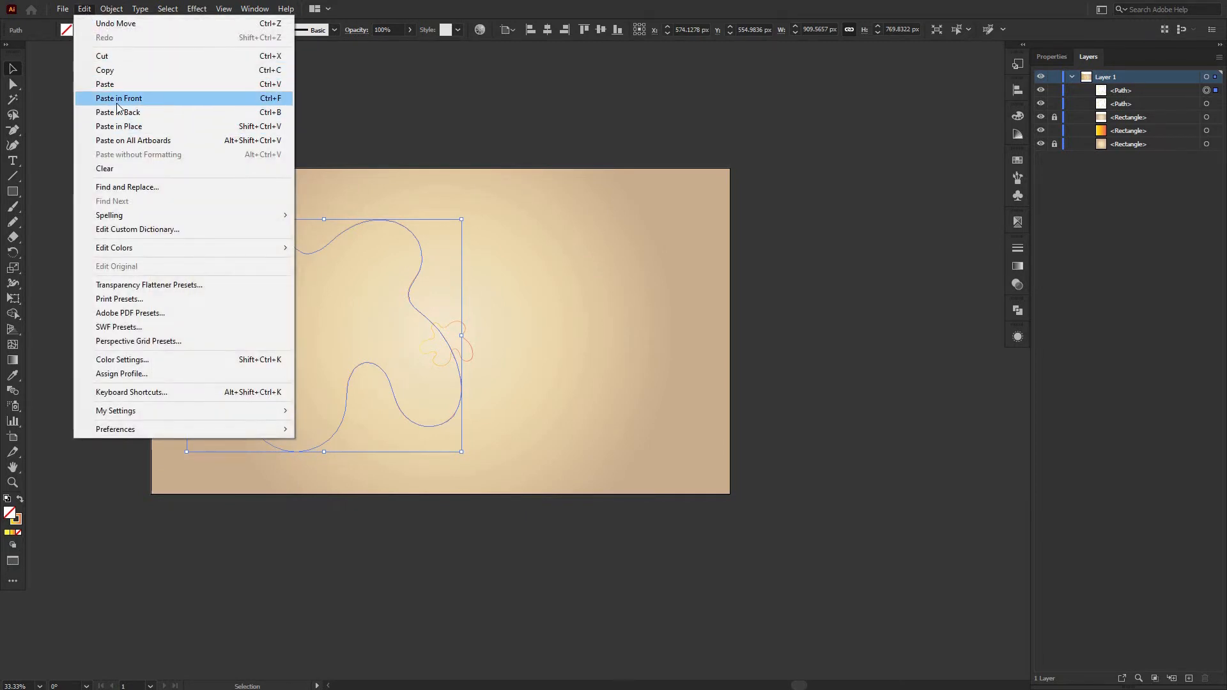
left_click(117, 103)
left_click_drag(462, 453, 282, 315)
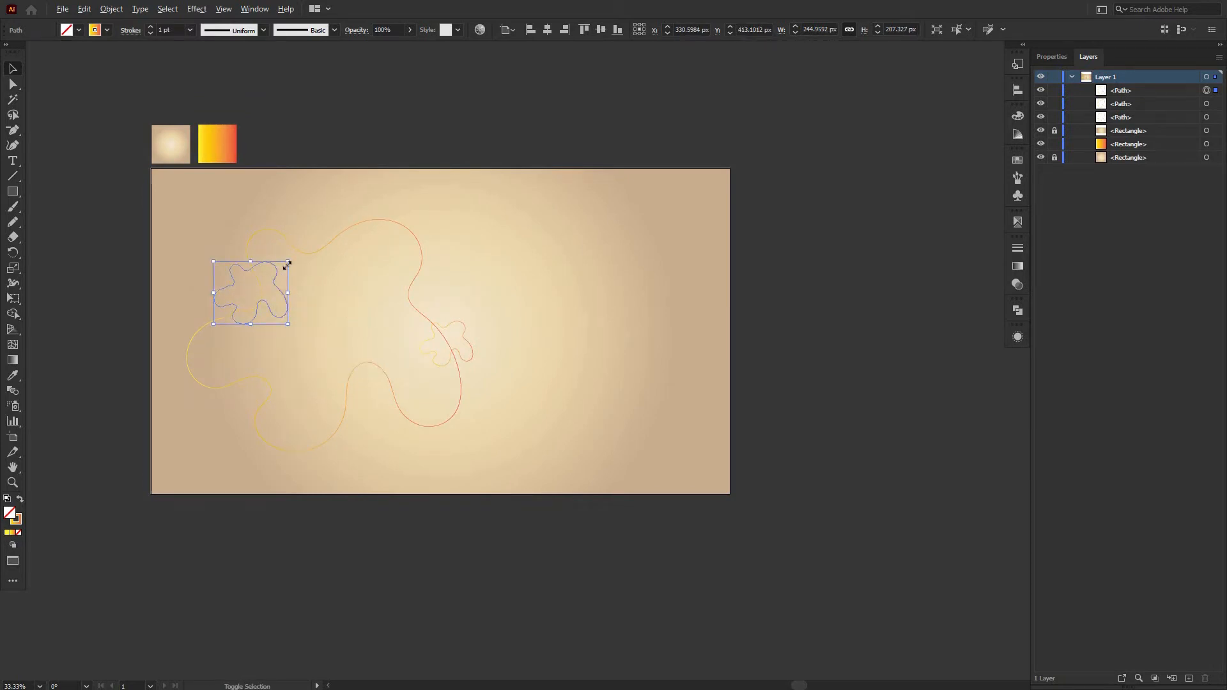
Scale the large outline down to about 581 × 491 px and move it slightly upward between the small copies
left_click(347, 230)
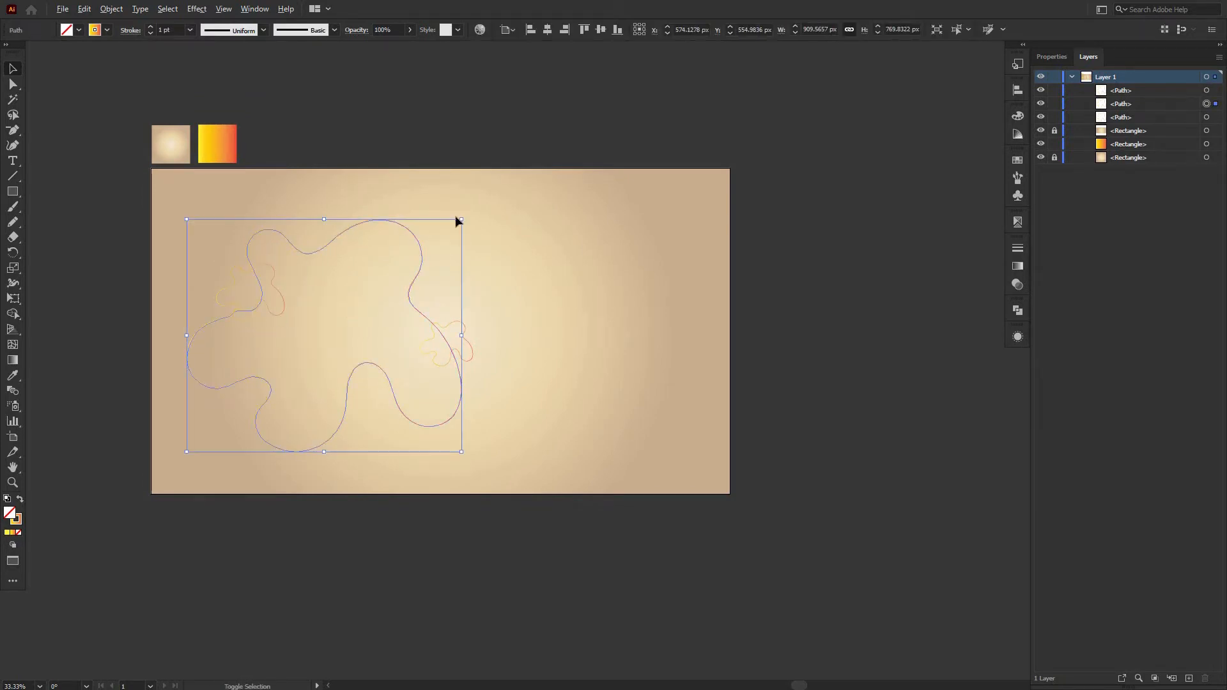
left_click_drag(462, 218, 437, 264)
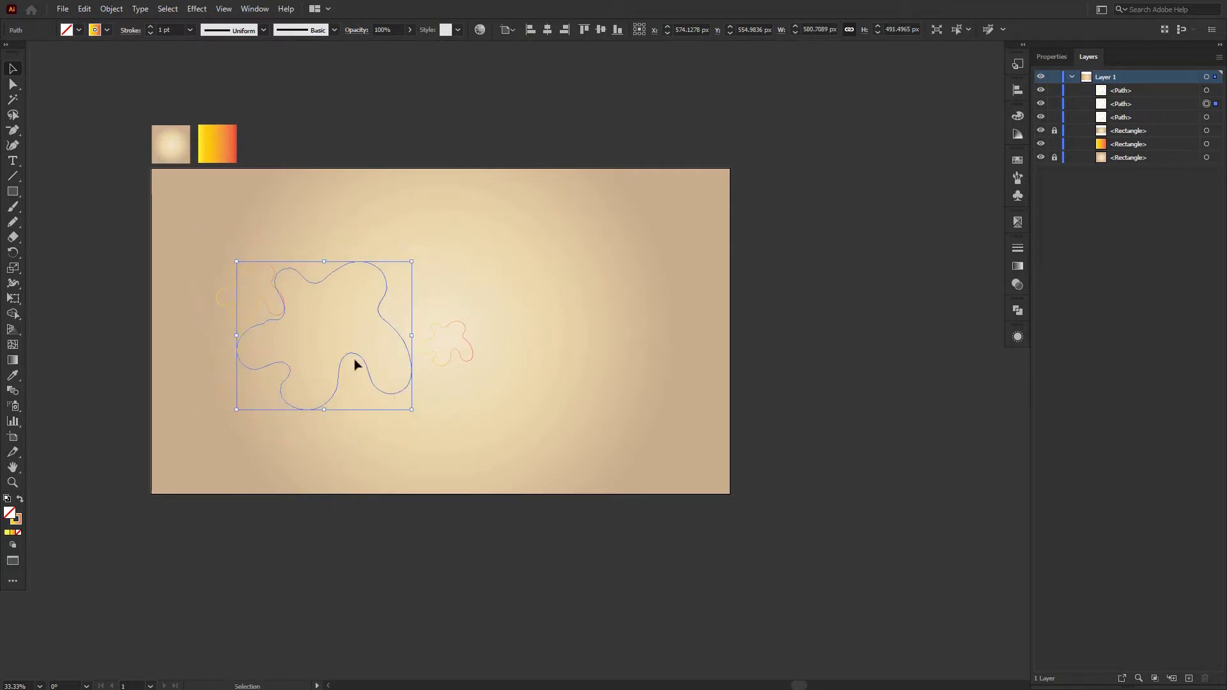
left_click_drag(357, 357, 360, 338)
Rotate both small outlines and move the right one onto the large outline's lower-right lobe
left_click(465, 344)
left_click_drag(478, 318, 465, 356)
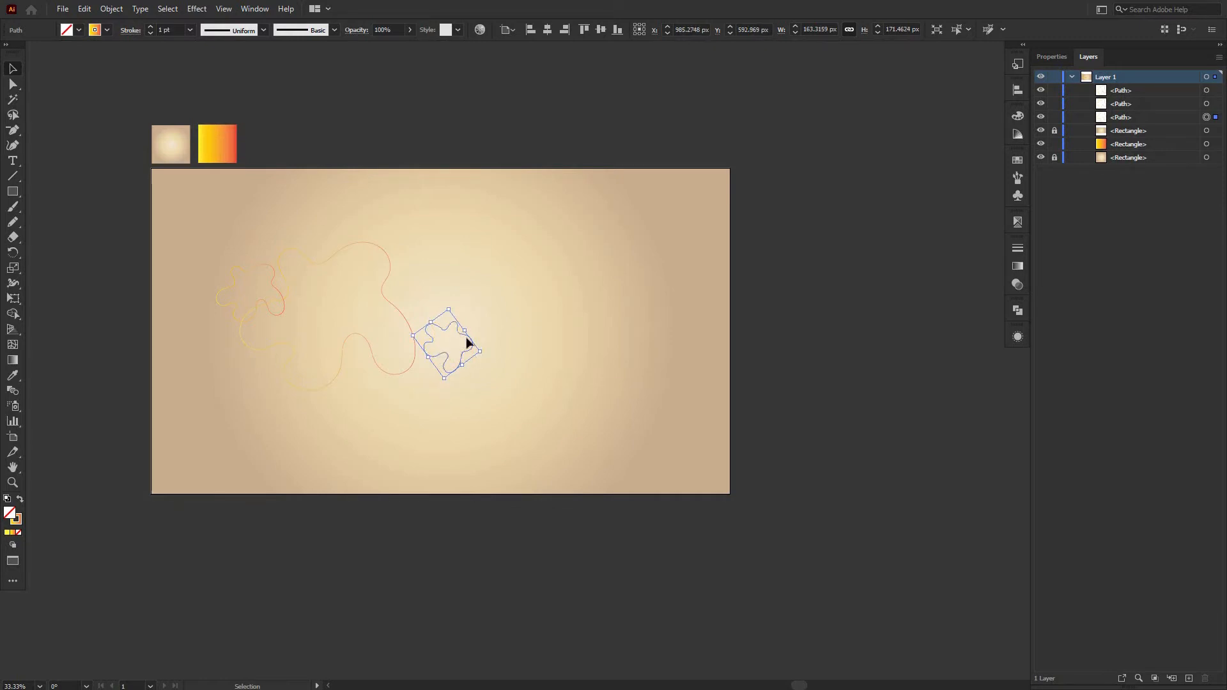
left_click_drag(468, 342, 428, 344)
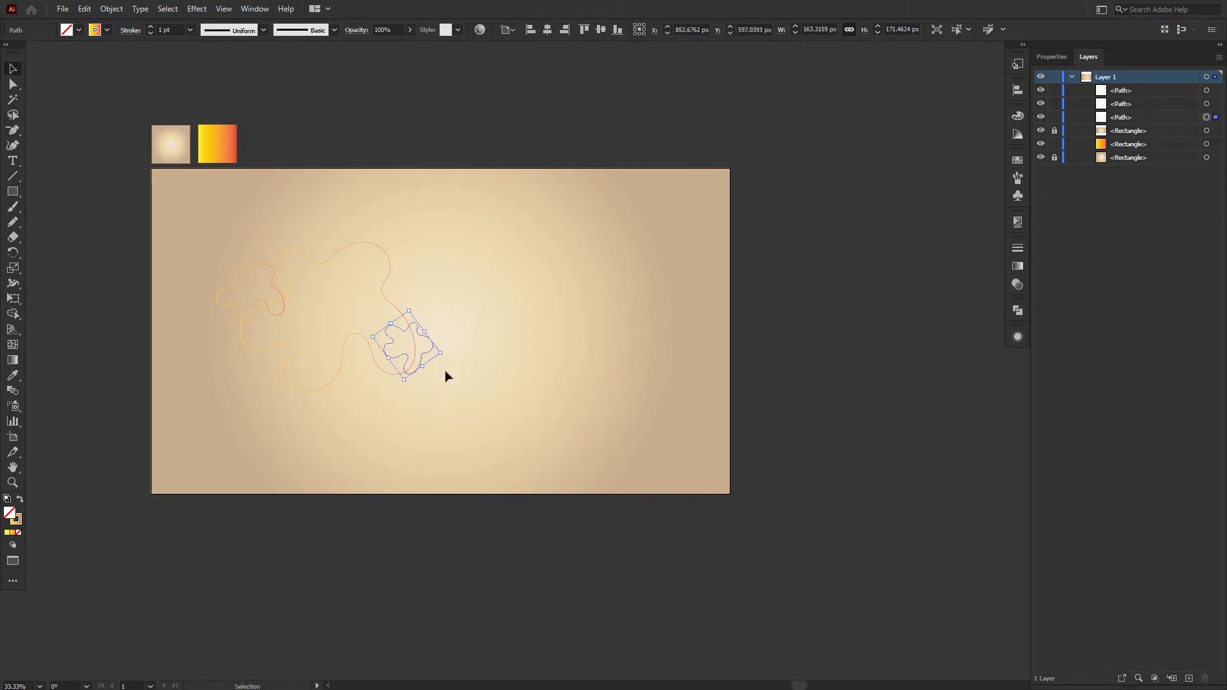
left_click(286, 308)
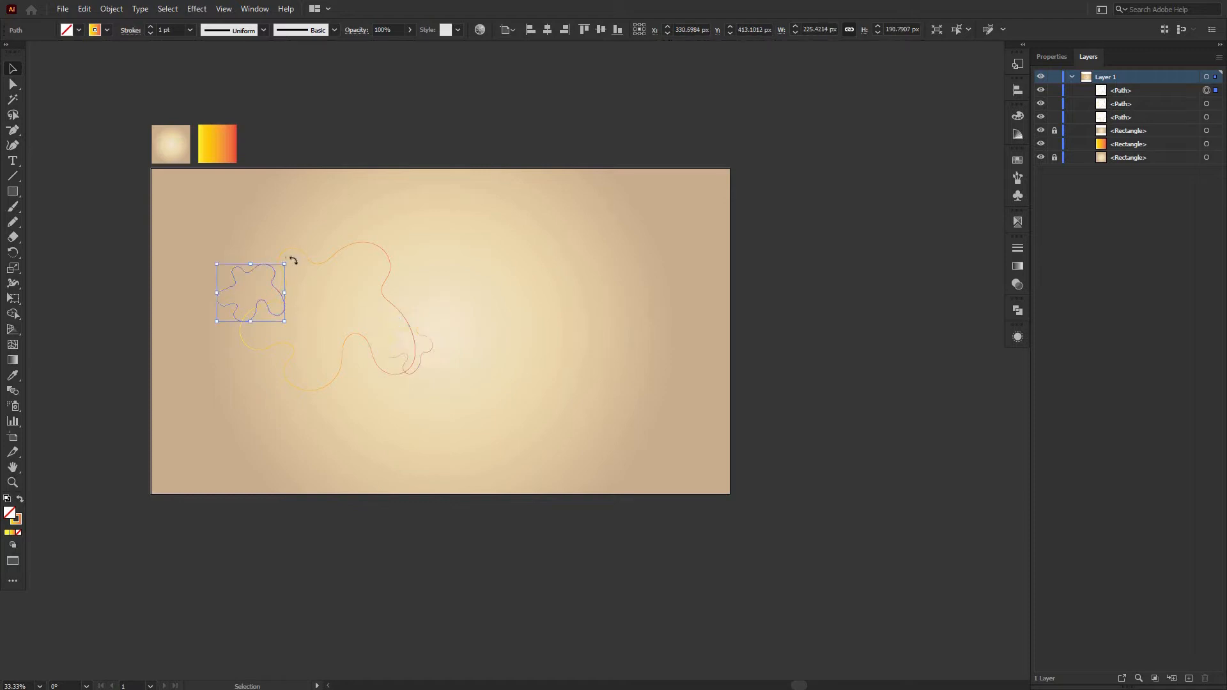
left_click_drag(288, 260, 437, 392)
Make a blend from the three outlines
left_click(307, 296)
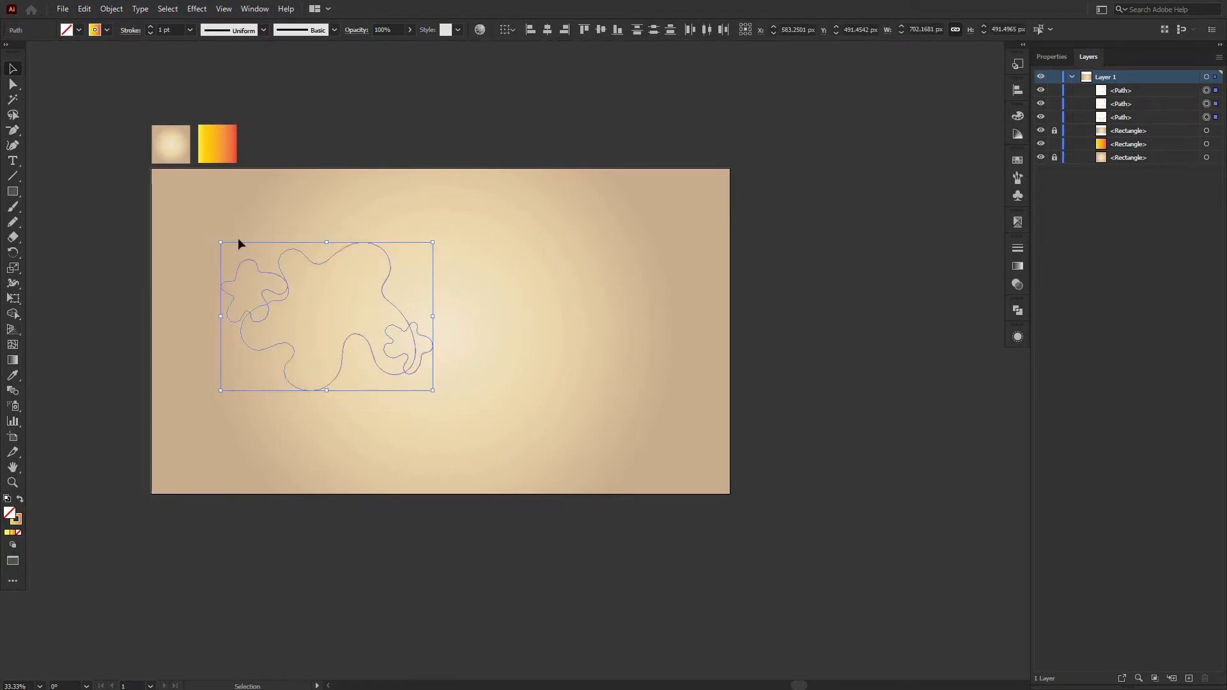
left_click(111, 9)
mouse_move(192, 369)
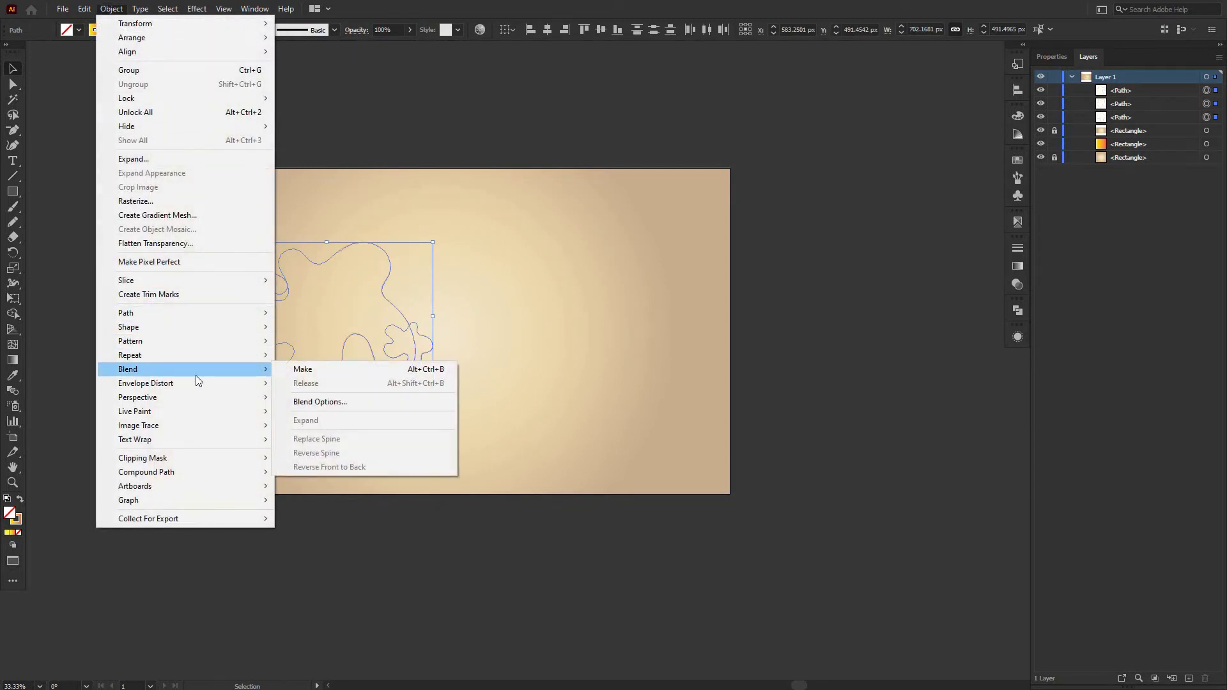
left_click(302, 369)
Set the blend spacing to Specified Distance with a value of 4 px
left_click(112, 8)
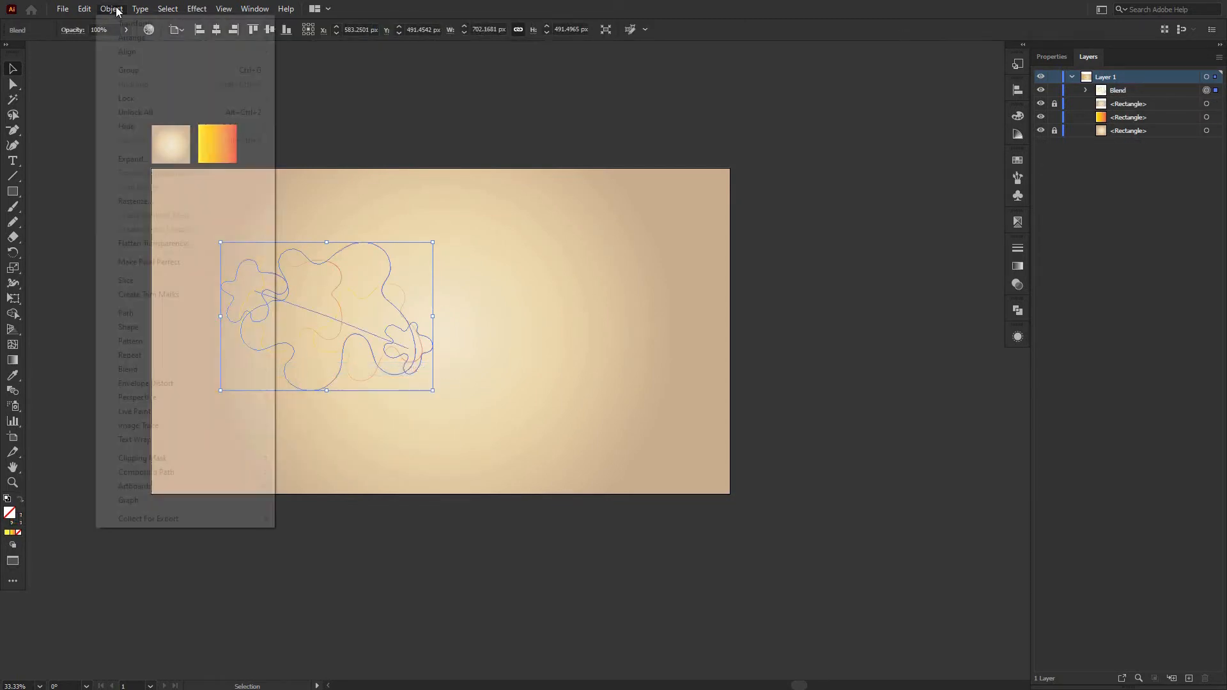
mouse_move(242, 371)
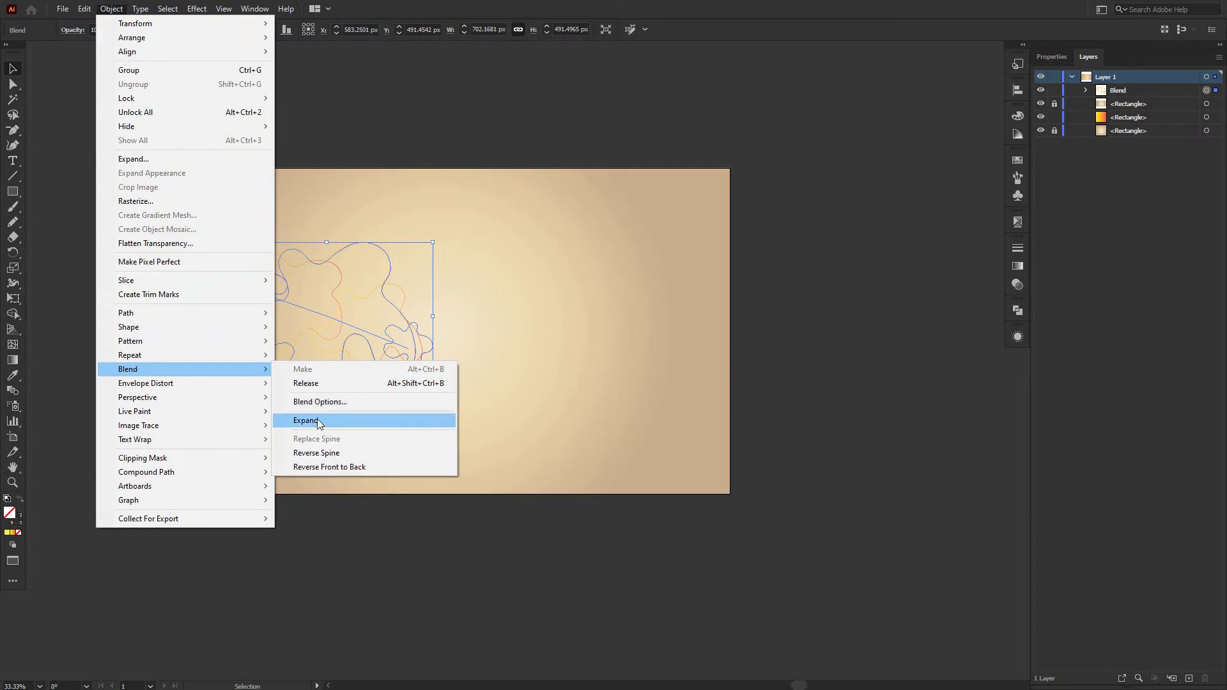
left_click(317, 402)
left_click(618, 307)
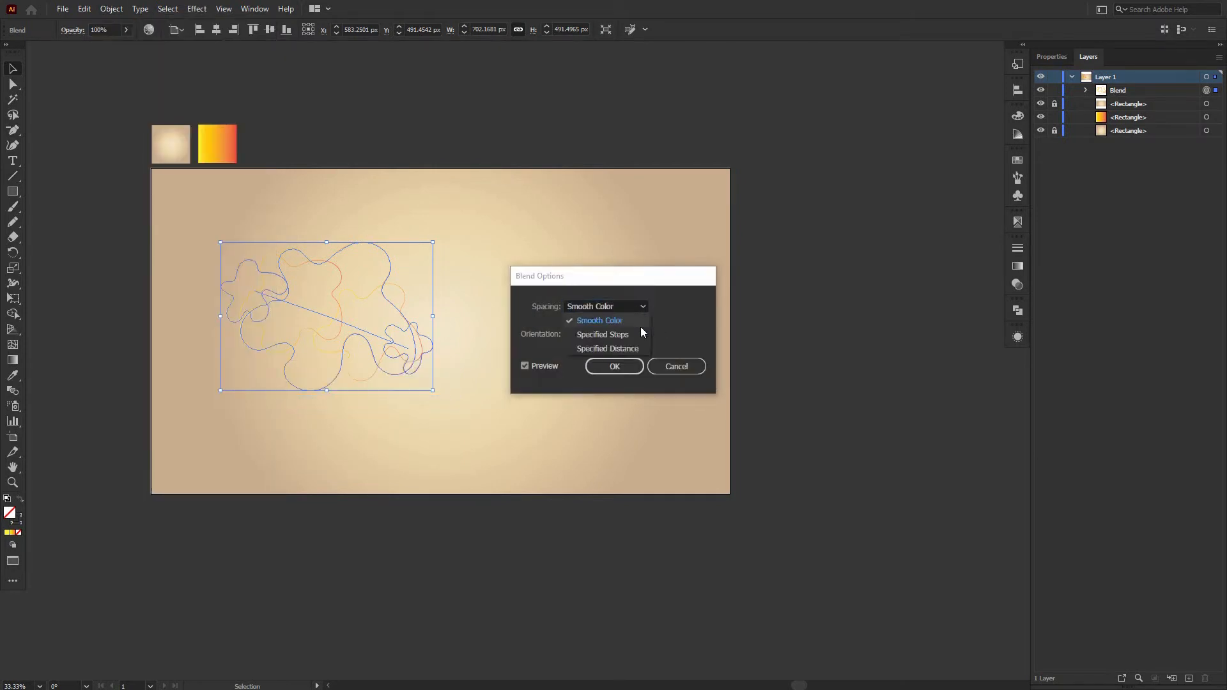
left_click(631, 347)
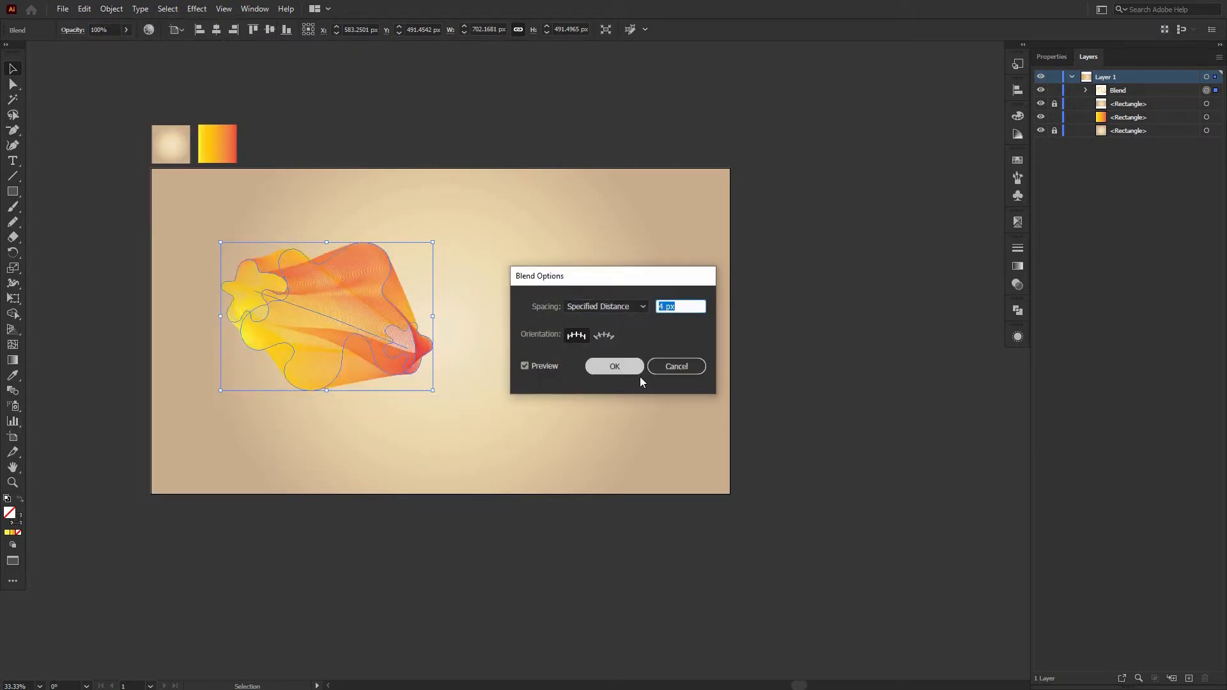
left_click(615, 367)
left_click(677, 358)
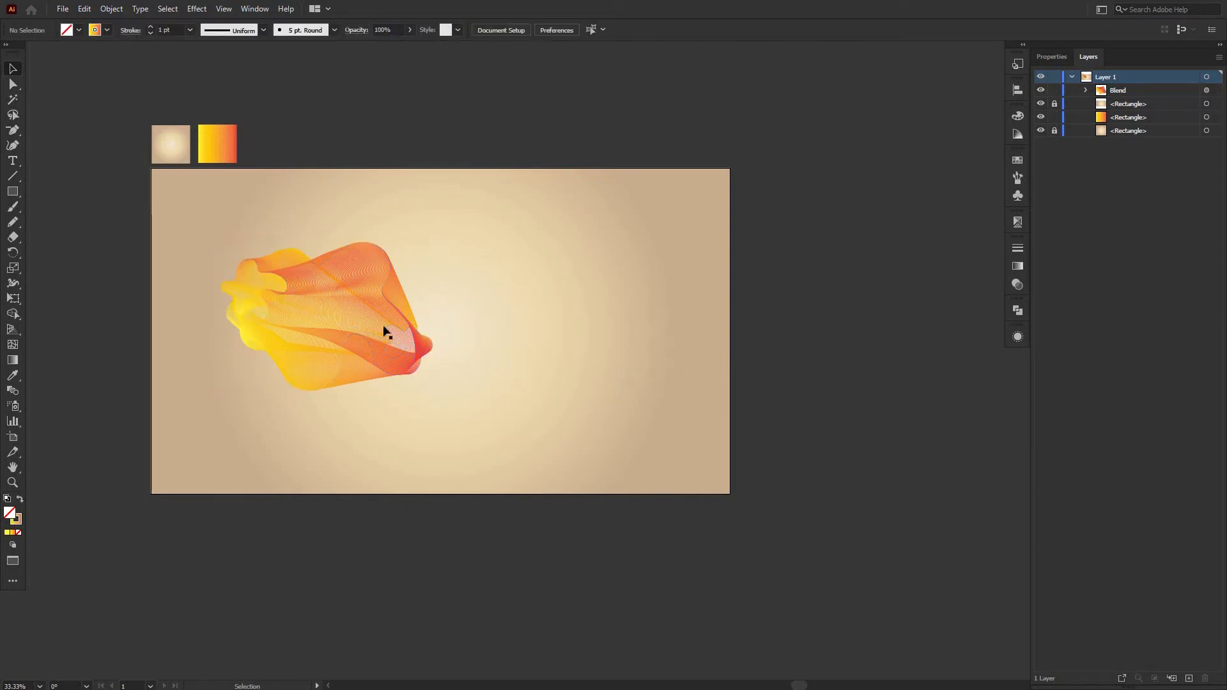
Move the blend to the artboard's left edge and draw an open W-shaped curve with curled ends across the artboard's centre using the Pencil tool
left_click_drag(367, 318, 154, 299)
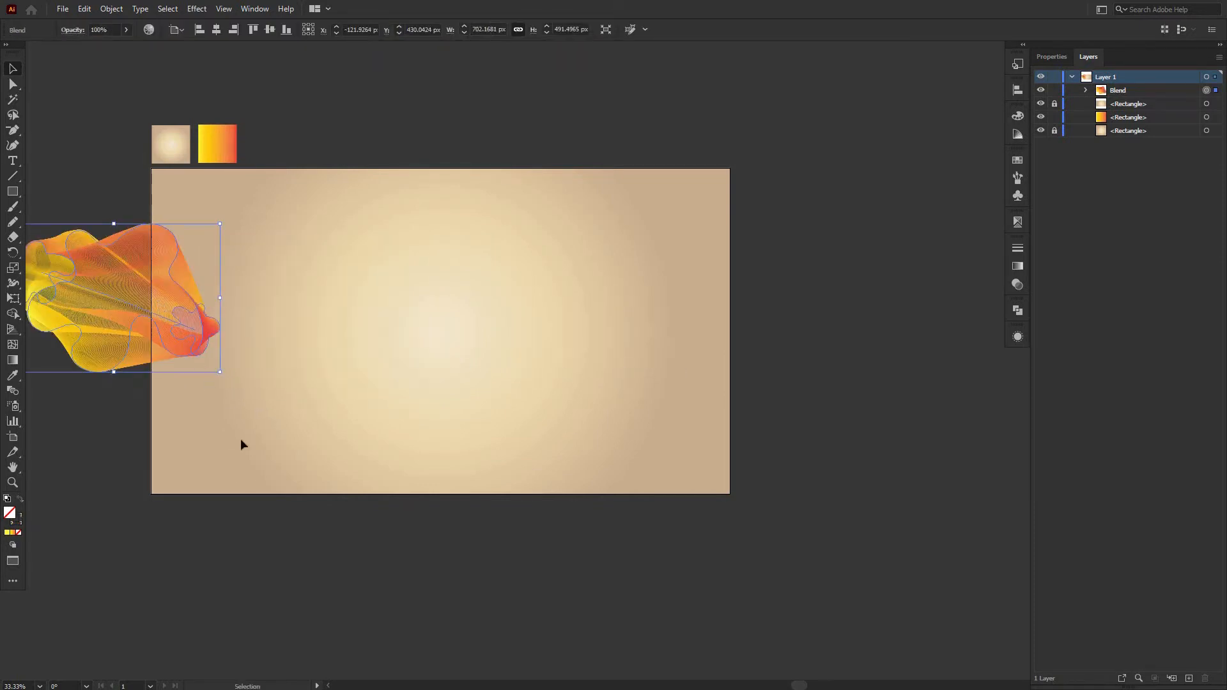
left_click(17, 225)
mouse_move(312, 317)
left_mouse_down()
mouse_move(308, 275)
mouse_move(350, 274)
mouse_move(396, 411)
mouse_move(414, 403)
mouse_move(427, 342)
mouse_move(492, 399)
mouse_move(511, 252)
mouse_move(559, 242)
mouse_move(554, 294)
left_mouse_up()
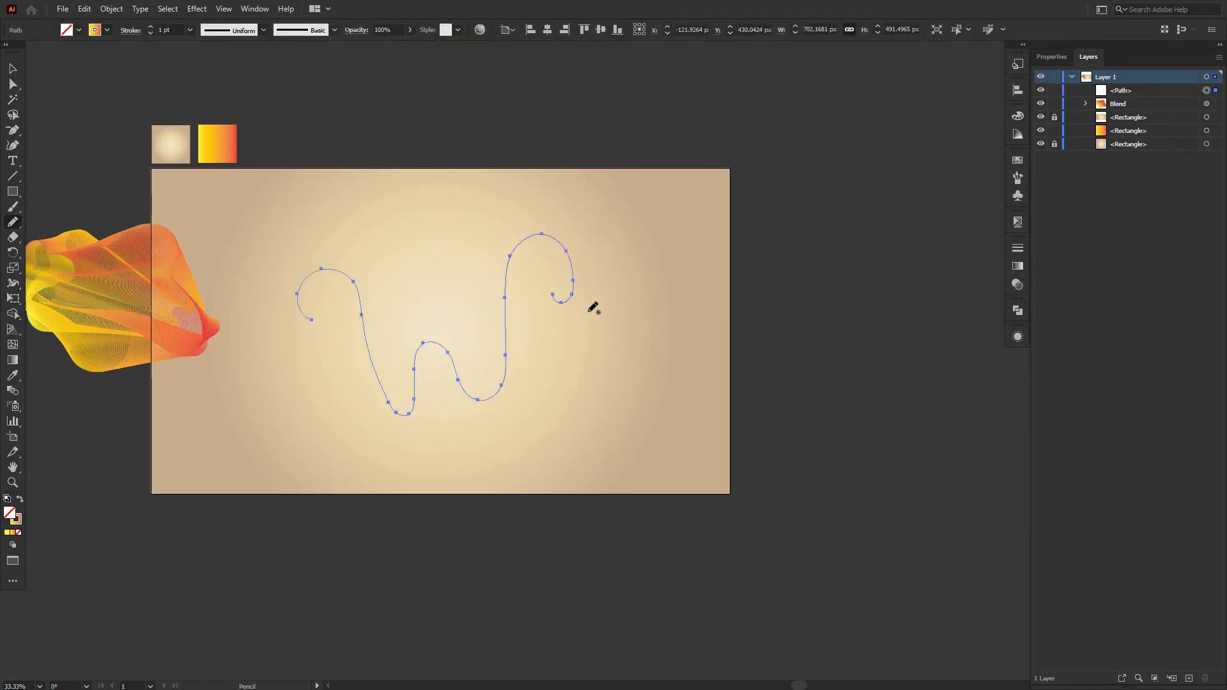
Replace the blend's spine with the hand-drawn W-shaped curve
left_click(13, 69)
left_click(233, 300)
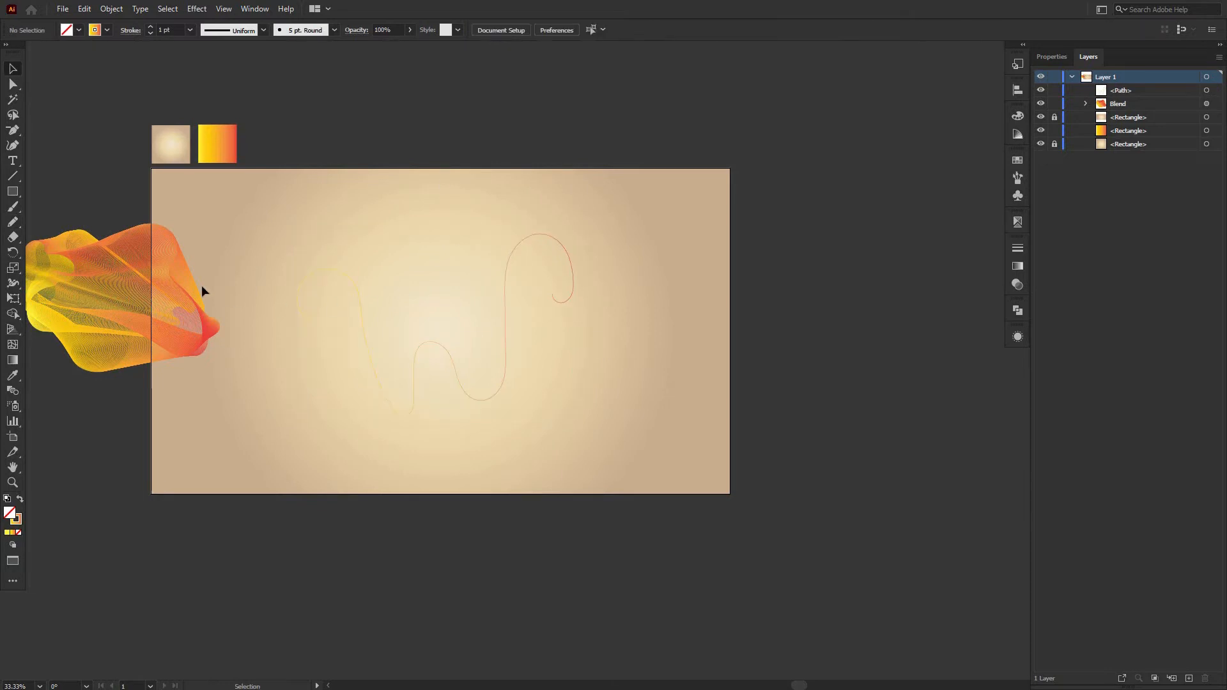
left_click_drag(153, 281, 524, 469)
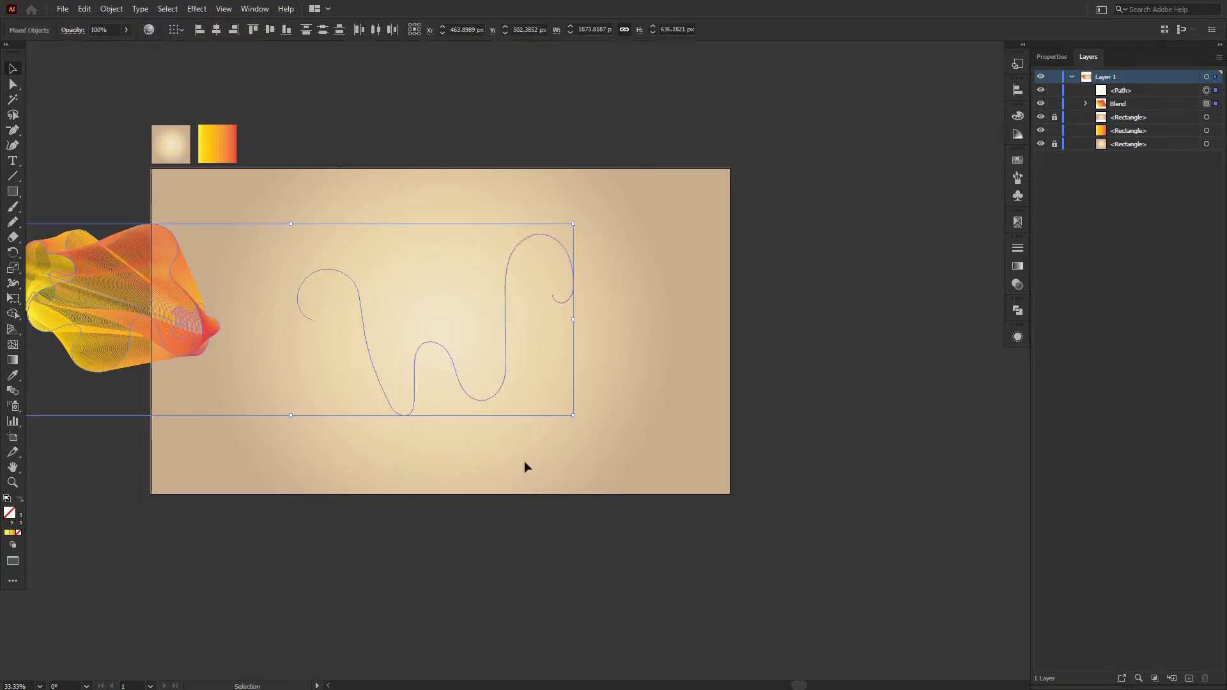
left_click(112, 9)
mouse_move(150, 369)
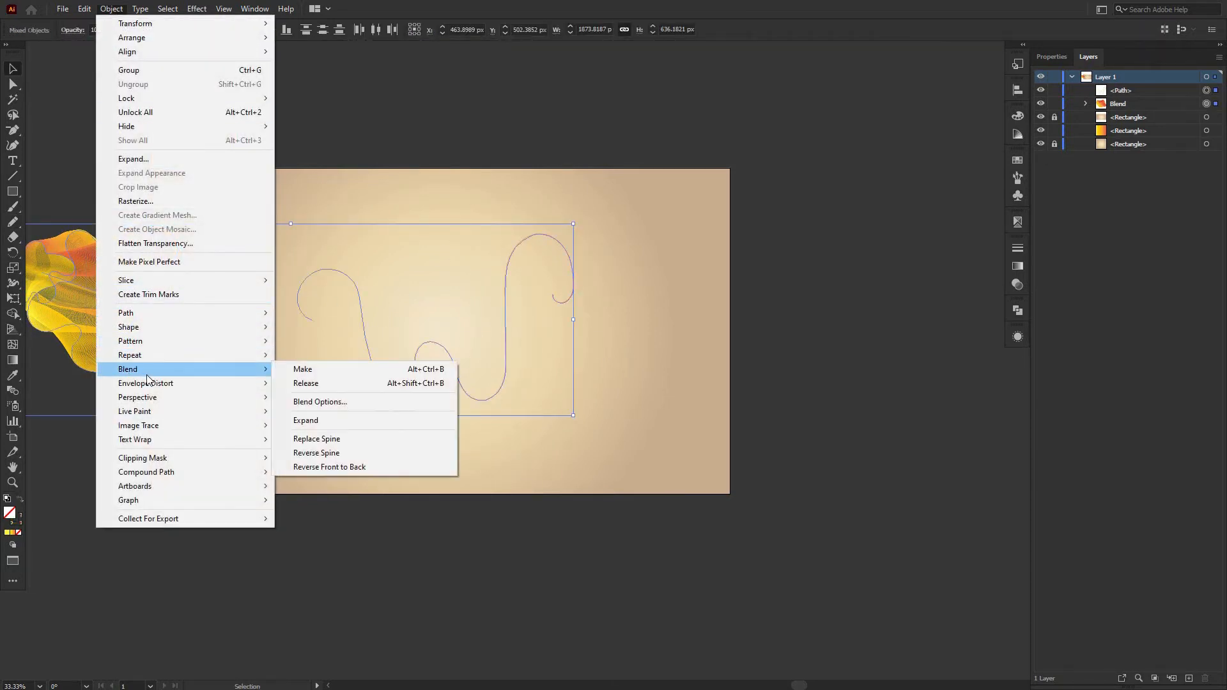
left_click(317, 438)
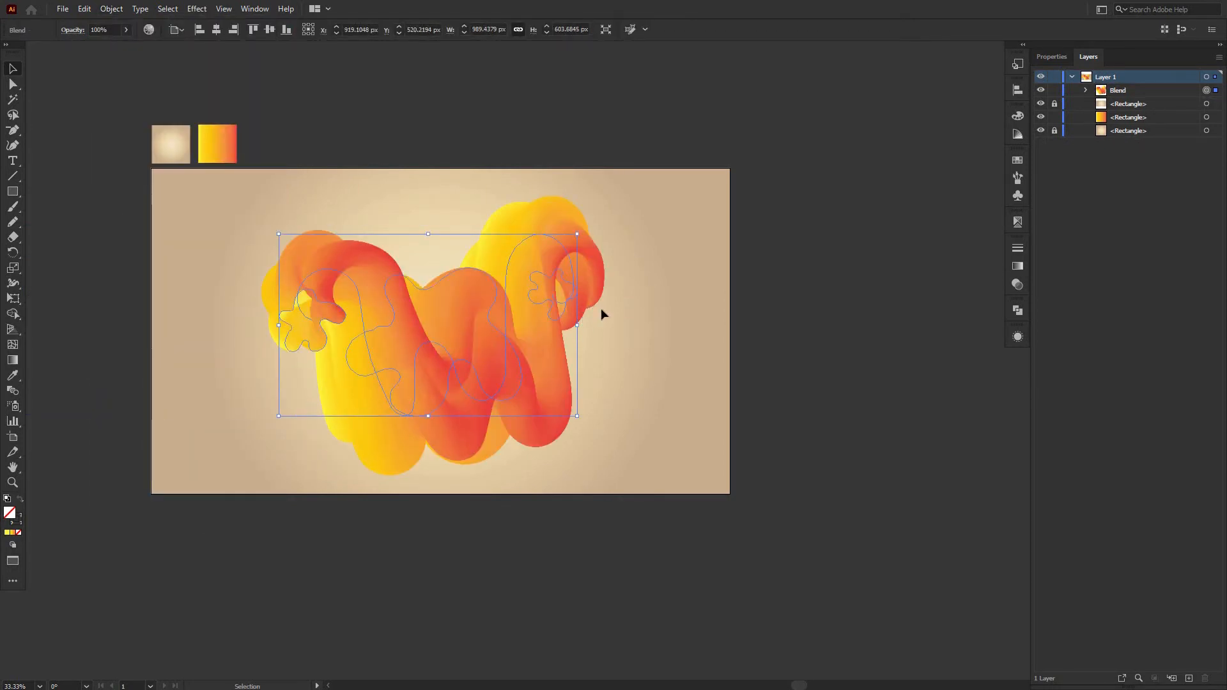
left_click(617, 322)
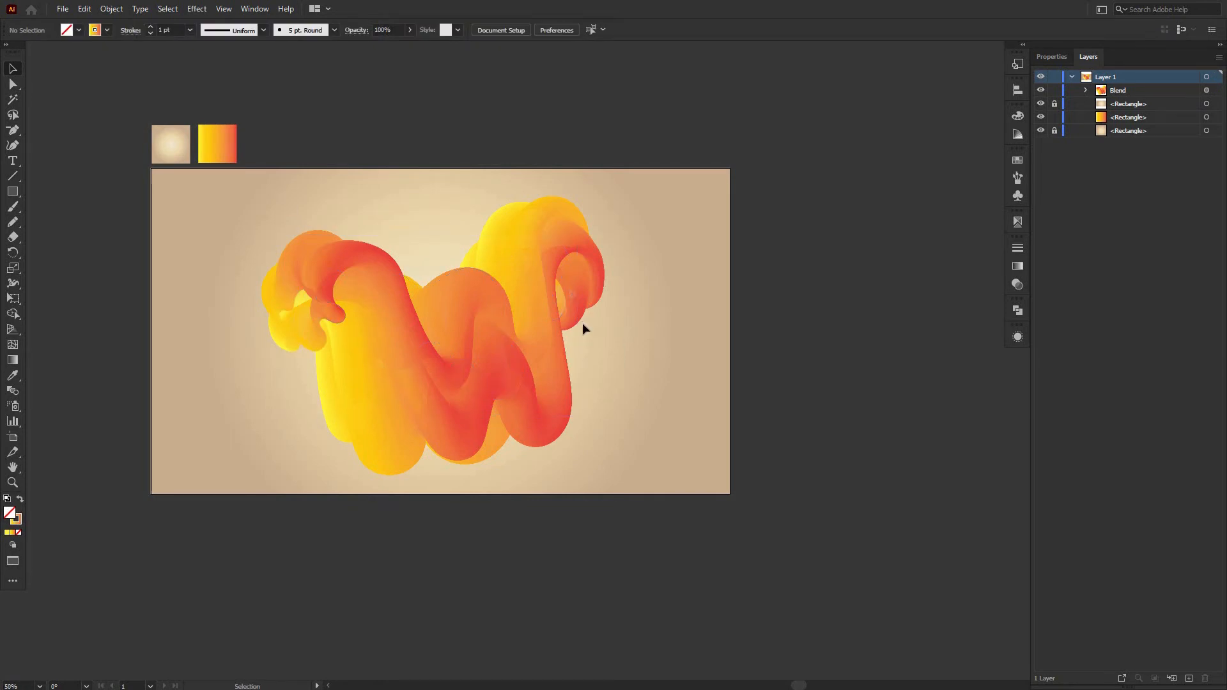
Isolate the blend and scale the small outline at the W's left end down to about 144 px wide
scroll(581, 324, "up", 1)
left_click_drag(530, 343, 578, 345)
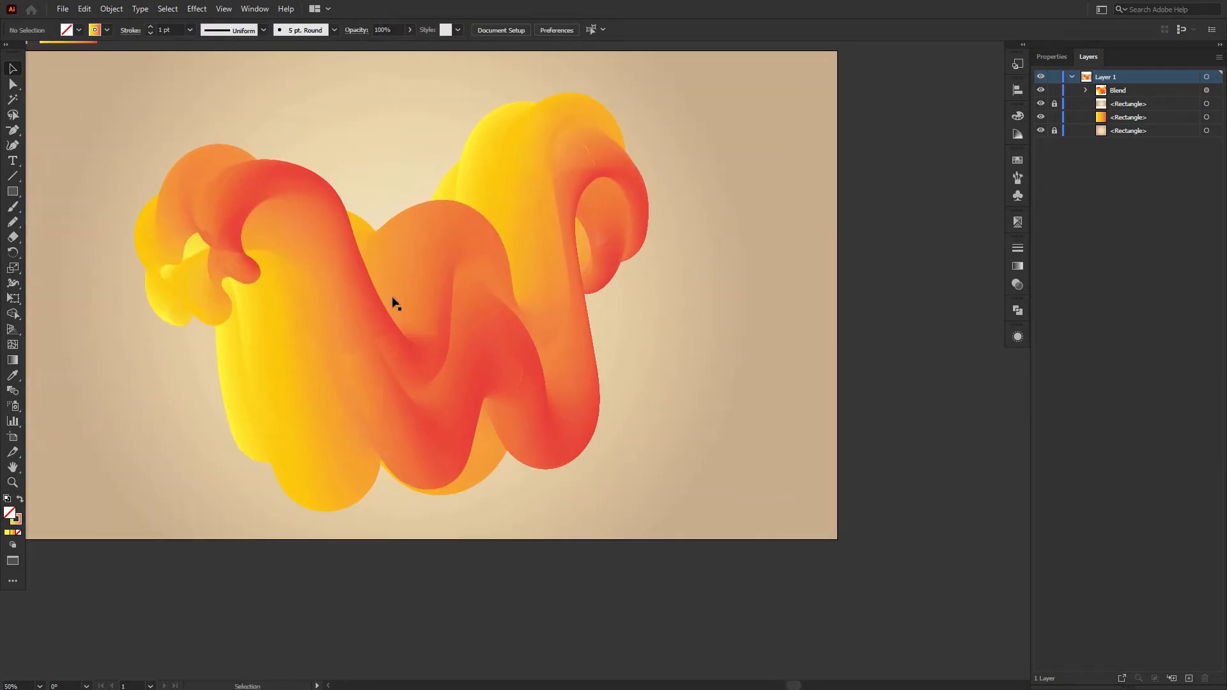
left_click(233, 255)
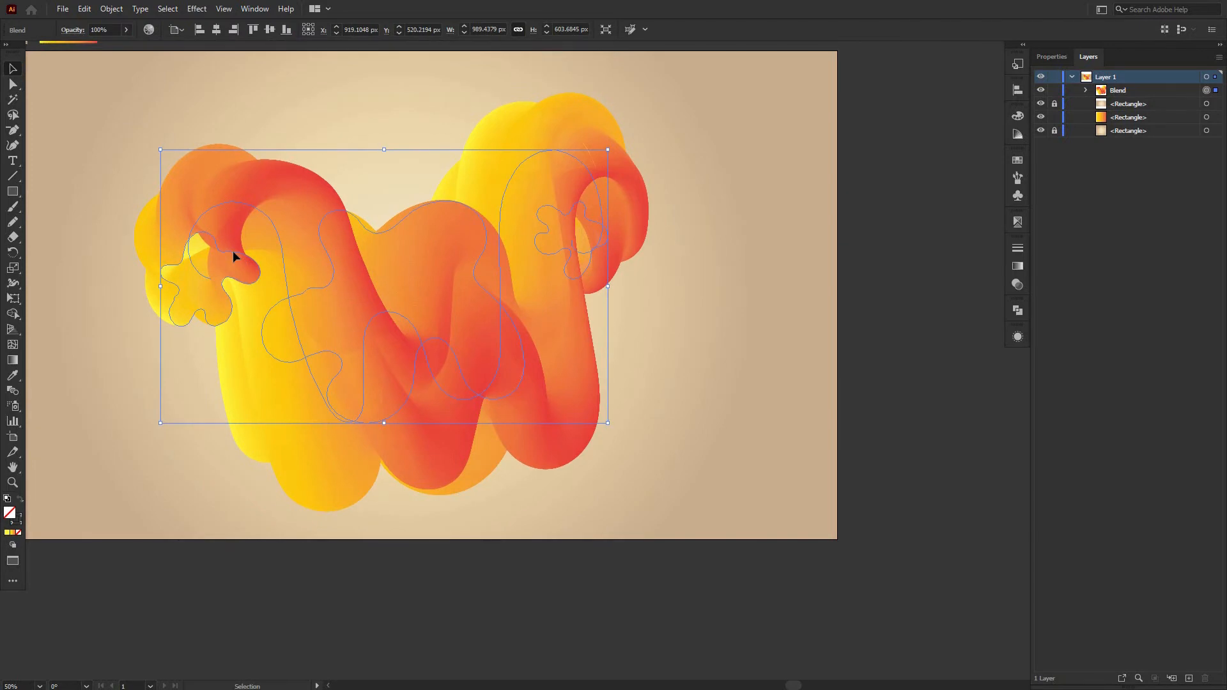
double_click(233, 255)
left_click(189, 247)
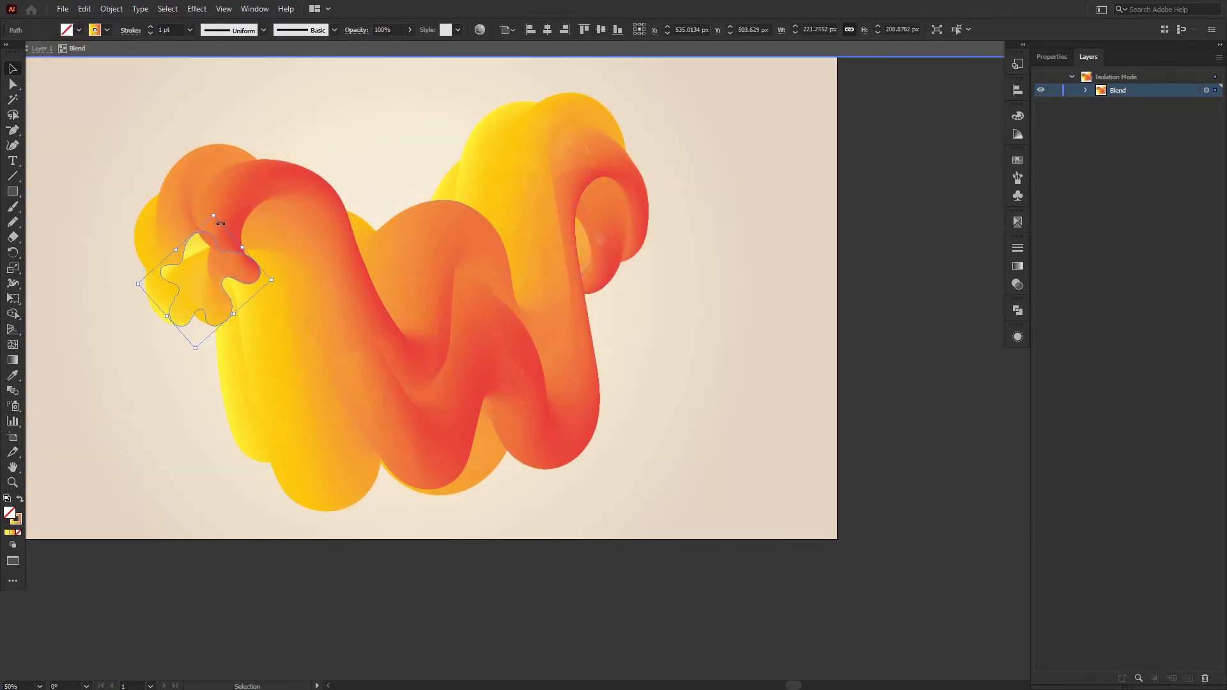
left_click_drag(212, 218, 239, 254)
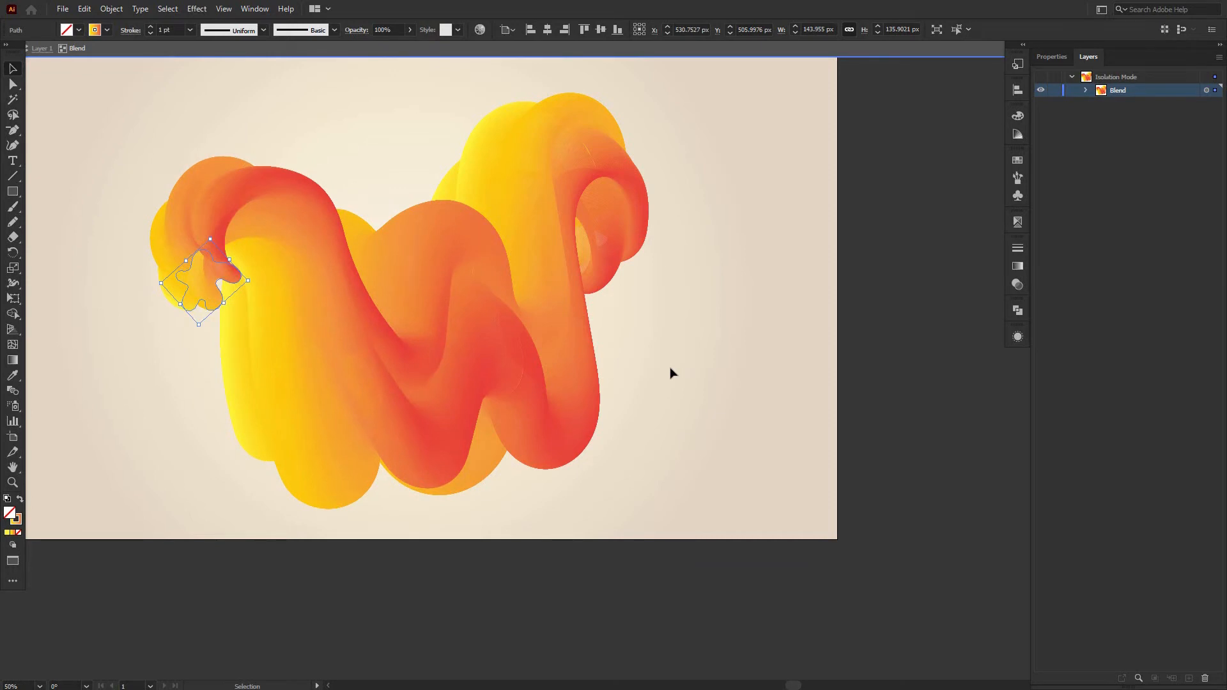
Shrink the small outline at the W's right curled end
left_click(589, 246)
left_click_drag(592, 237, 574, 210)
left_click_drag(686, 318, 684, 323)
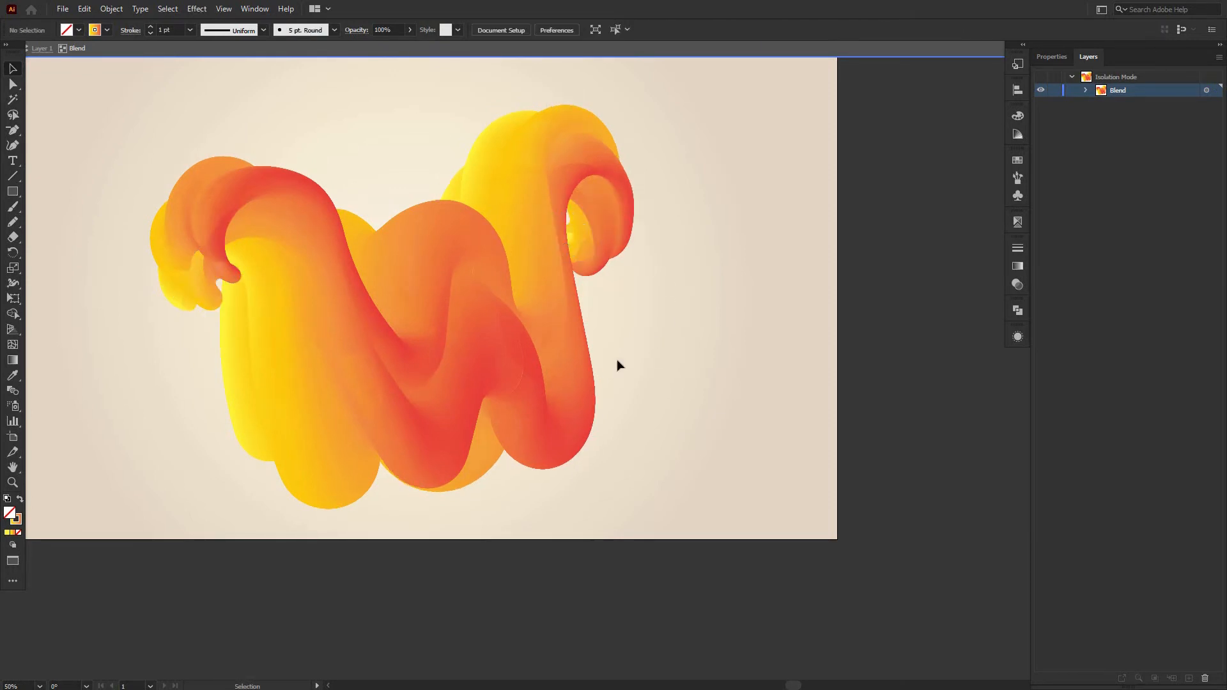
Scale the large central outline of the blend down to about 403 by 341 px
scroll(653, 342, "down", 1)
left_click(458, 297)
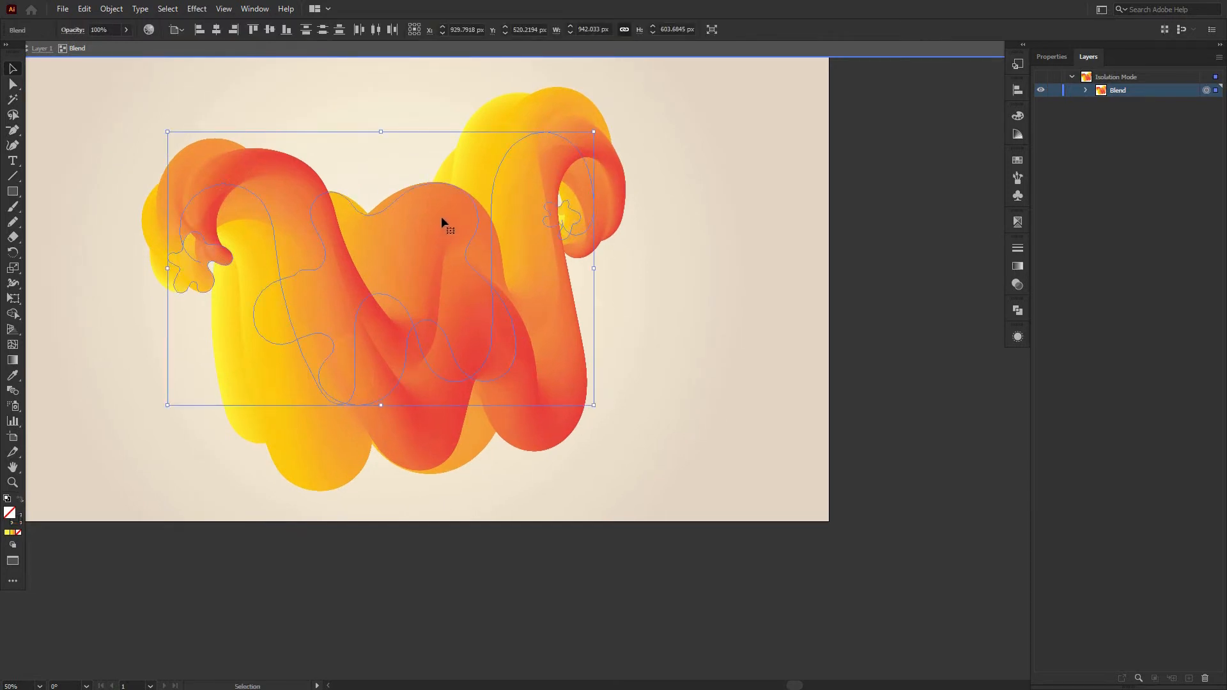
left_click(622, 273)
left_click(421, 186)
left_click_drag(516, 184, 484, 213)
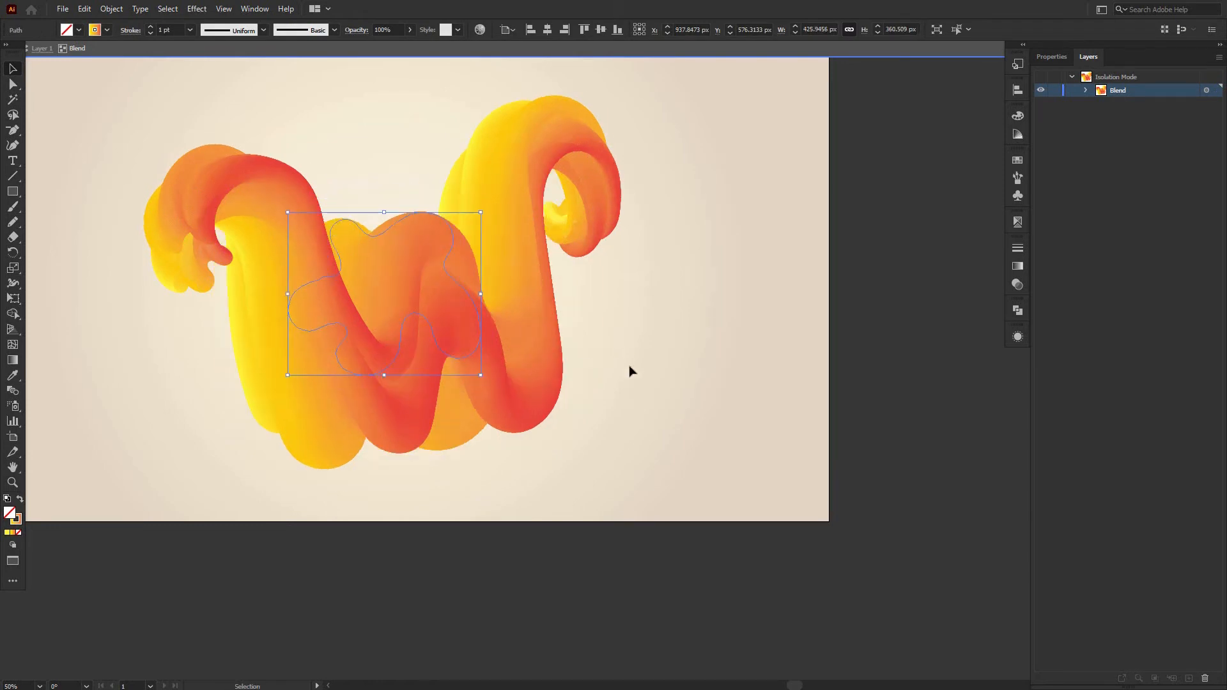
scroll(632, 396, "down", 1)
scroll(543, 364, "up", 3)
scroll(543, 365, "left", 1)
left_click_drag(517, 278, 512, 283)
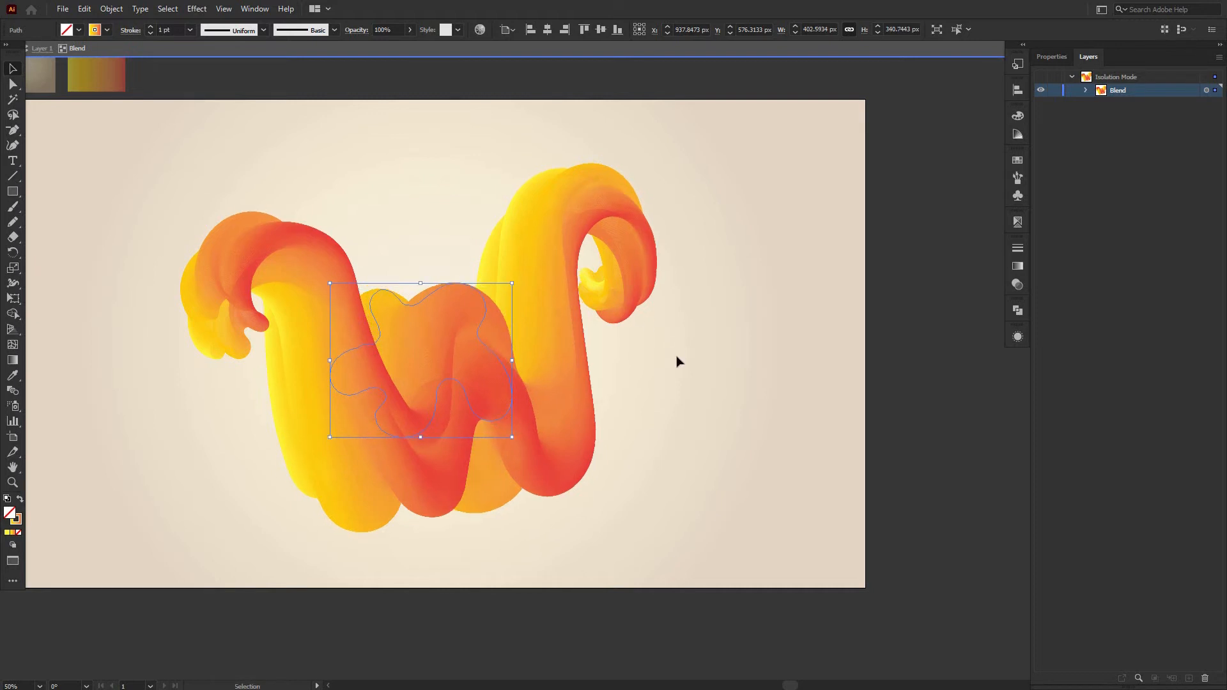
Leave the blend's isolation mode completely and return to the full artwork
left_click(679, 362)
scroll(703, 352, "down", 2)
scroll(703, 351, "left", 2)
left_click(32, 51)
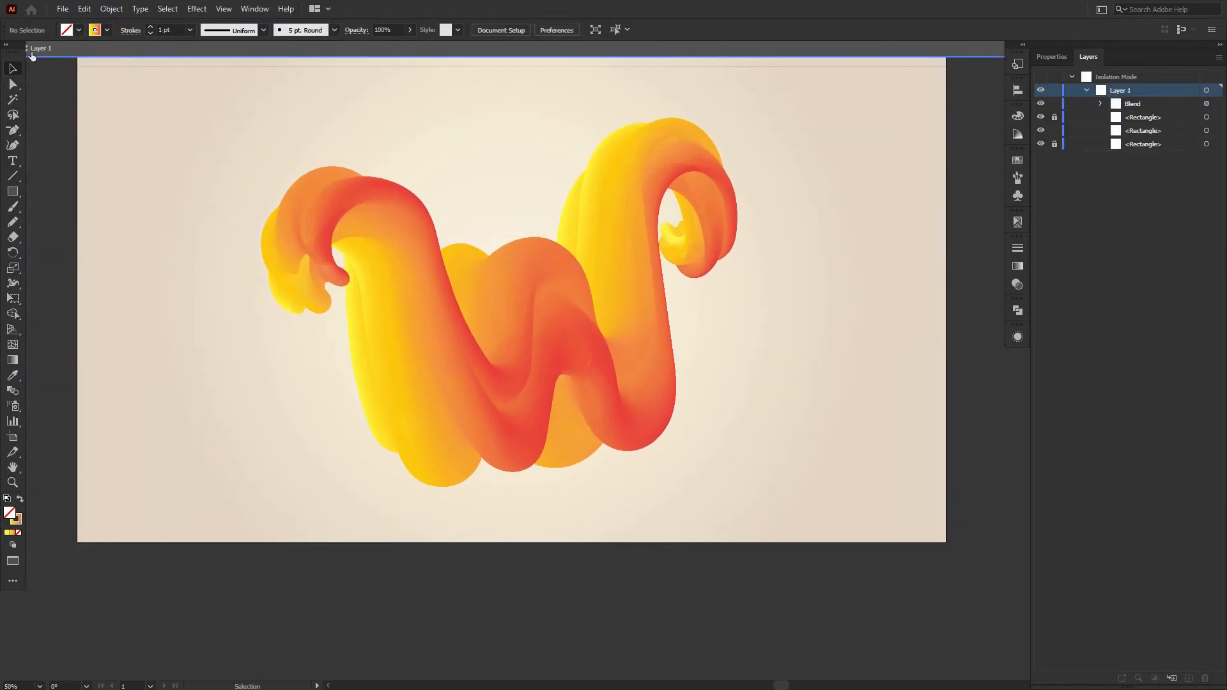
mouse_move(11, 53)
left_mouse_down()
mouse_move(11, 83)
mouse_move(25, 80)
mouse_move(2, 80)
mouse_move(9, 66)
left_mouse_up()
left_click(7, 51)
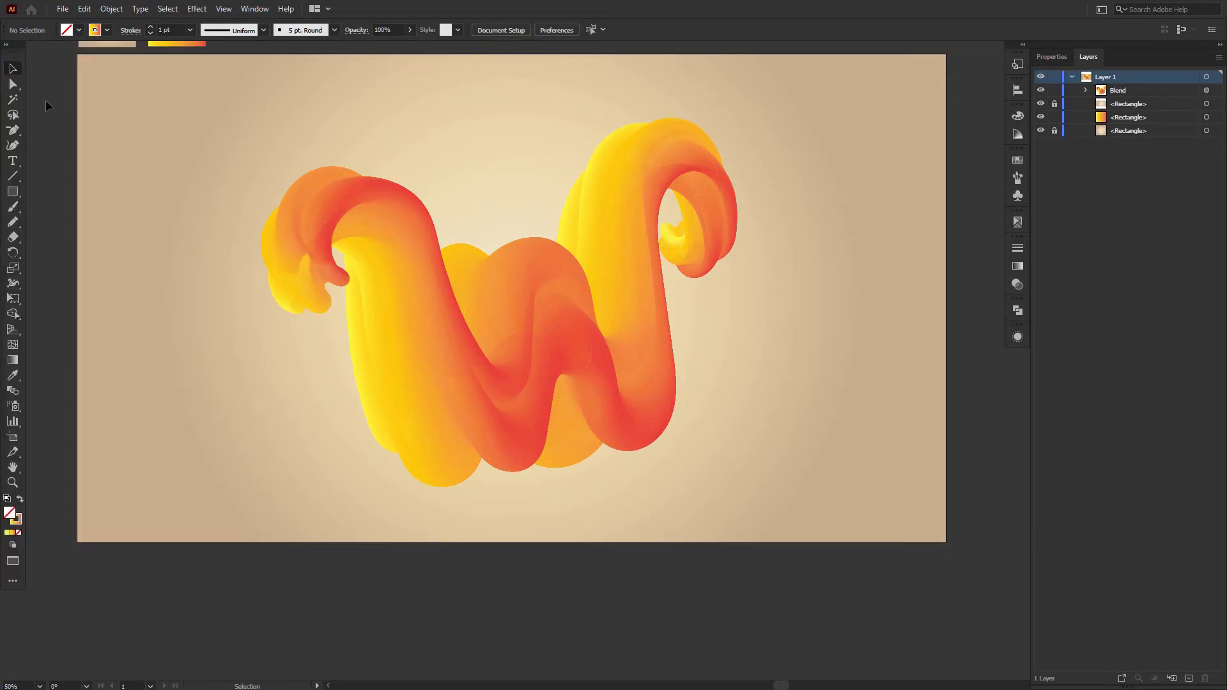
Enlarge the whole W blend to about 1189 by 656 px, keeping it near the artboard's centre
key("ctrl+minus")
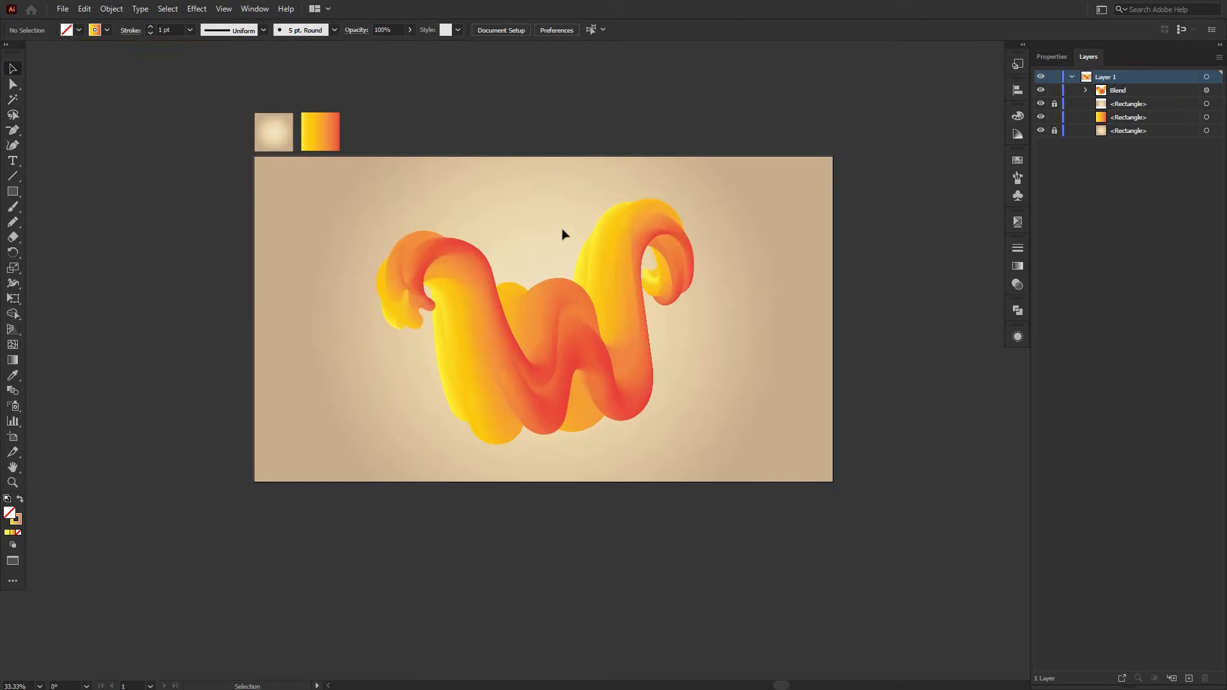
left_click_drag(562, 228, 447, 277)
left_click(458, 387)
left_click_drag(569, 268, 619, 255)
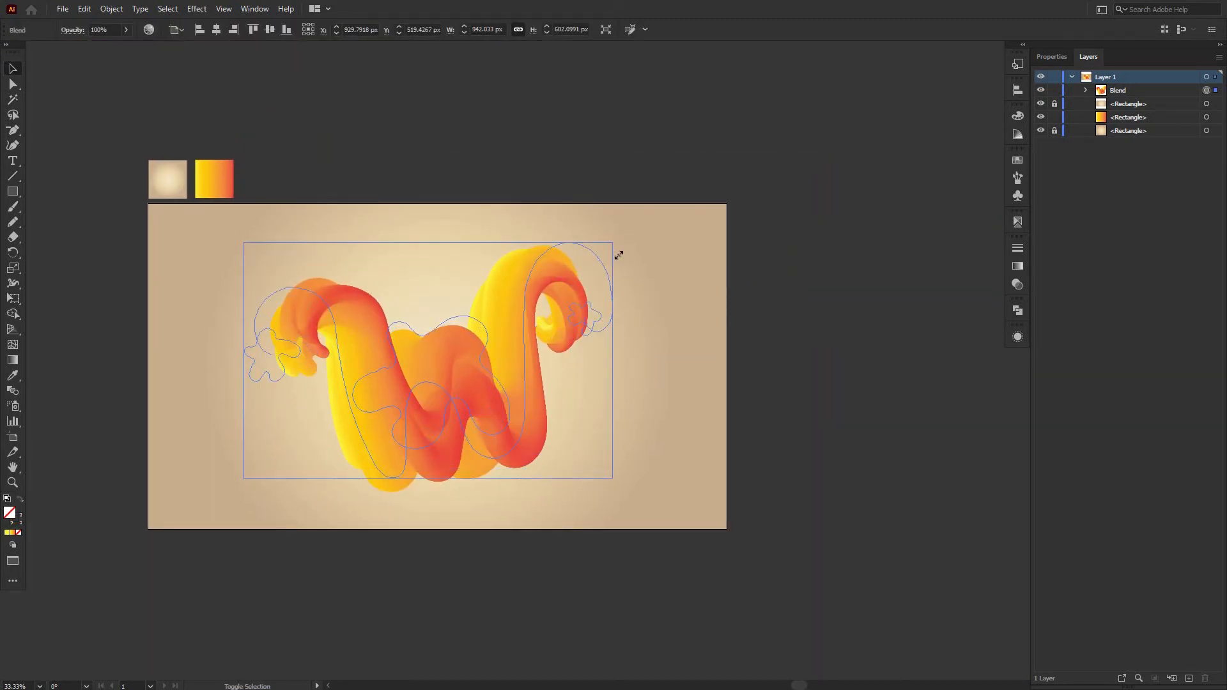
left_click_drag(745, 349, 762, 336)
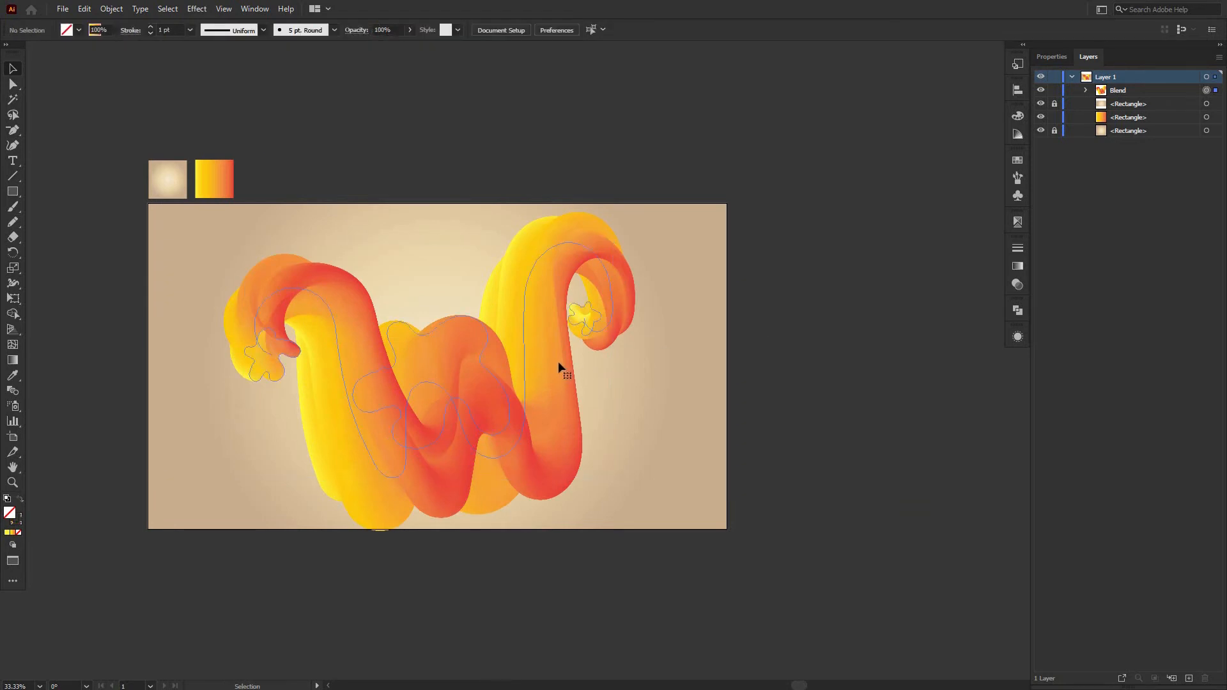
left_click_drag(613, 359, 634, 360)
left_click_drag(492, 407, 489, 400)
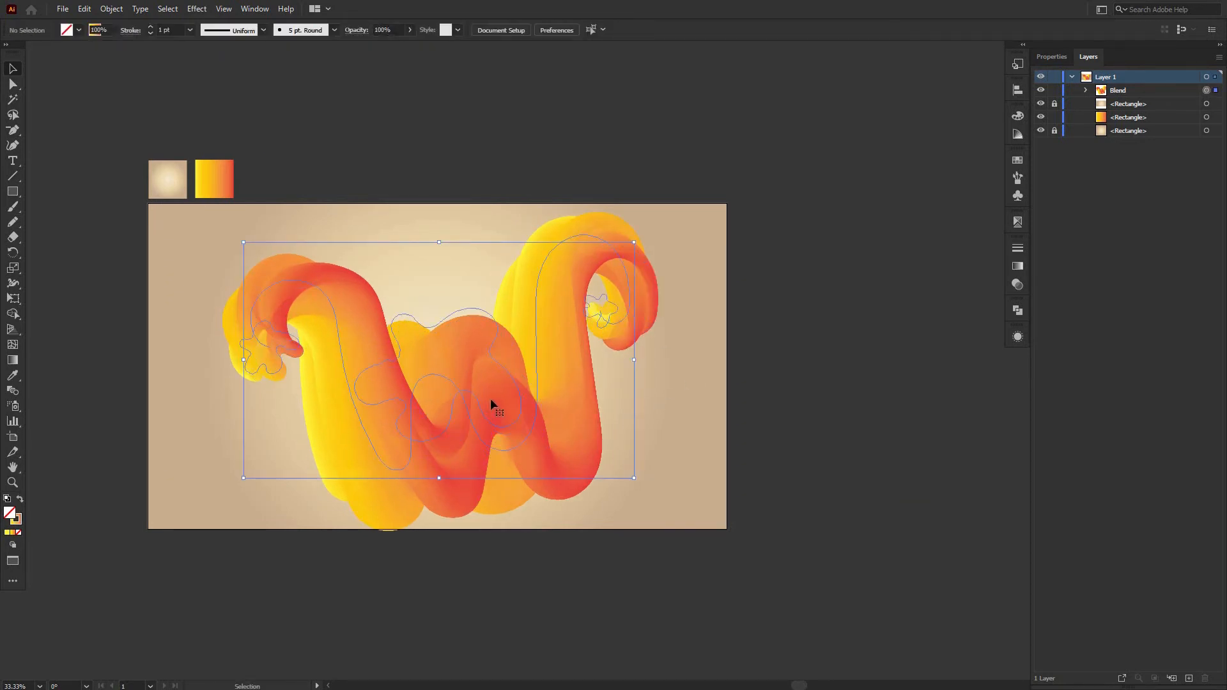
mouse_move(629, 238)
left_mouse_down()
mouse_move(646, 261)
mouse_move(630, 255)
left_mouse_up()
left_click_drag(728, 300, 727, 301)
left_click(614, 419)
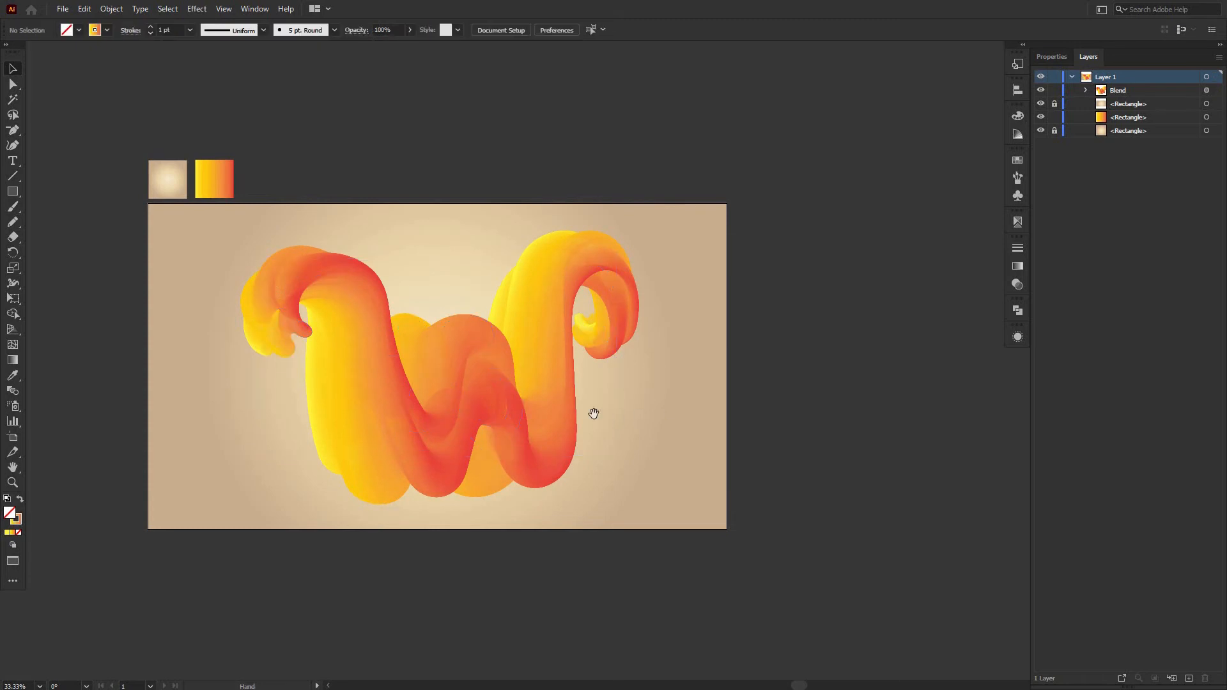
Isolate the blend again and shrink the small outline at the W's left end to about half its size
left_click(473, 420)
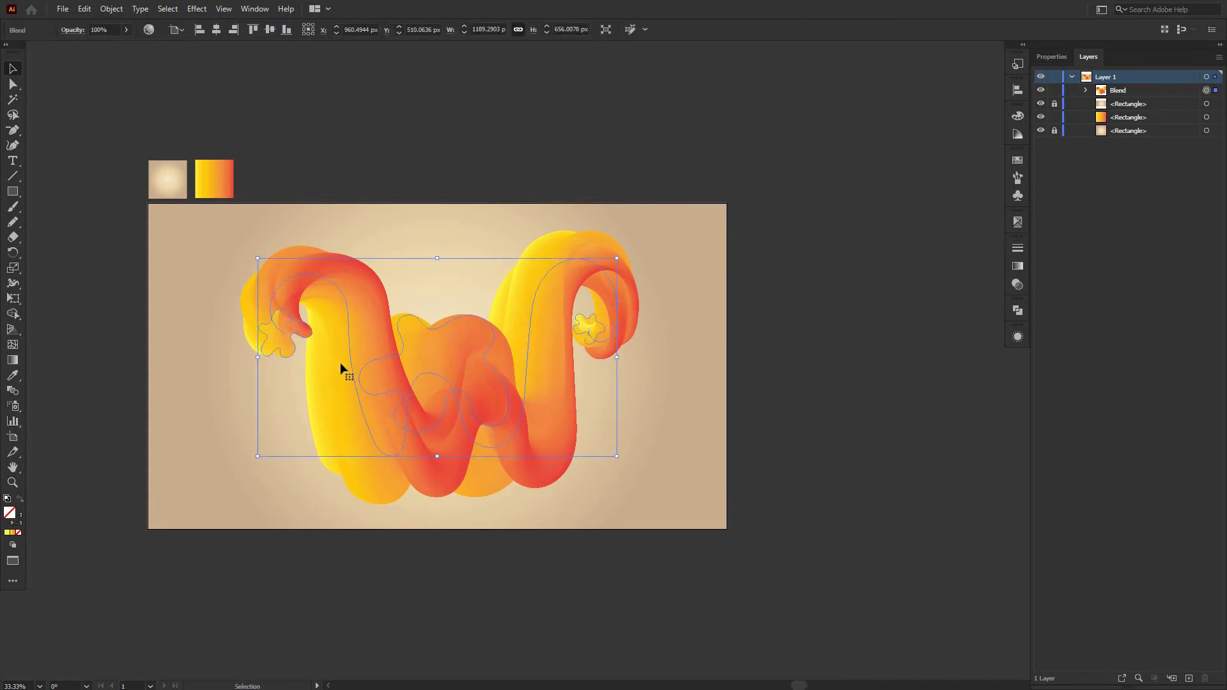
scroll(307, 338, "up", 2)
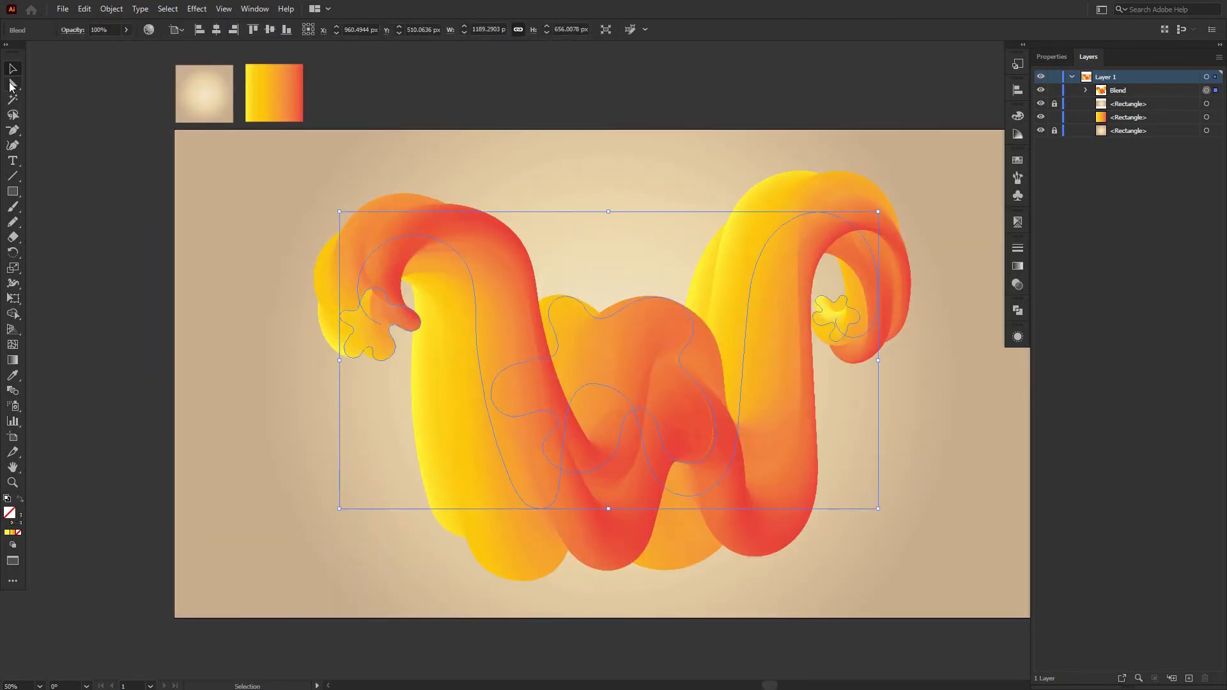
double_click(363, 297)
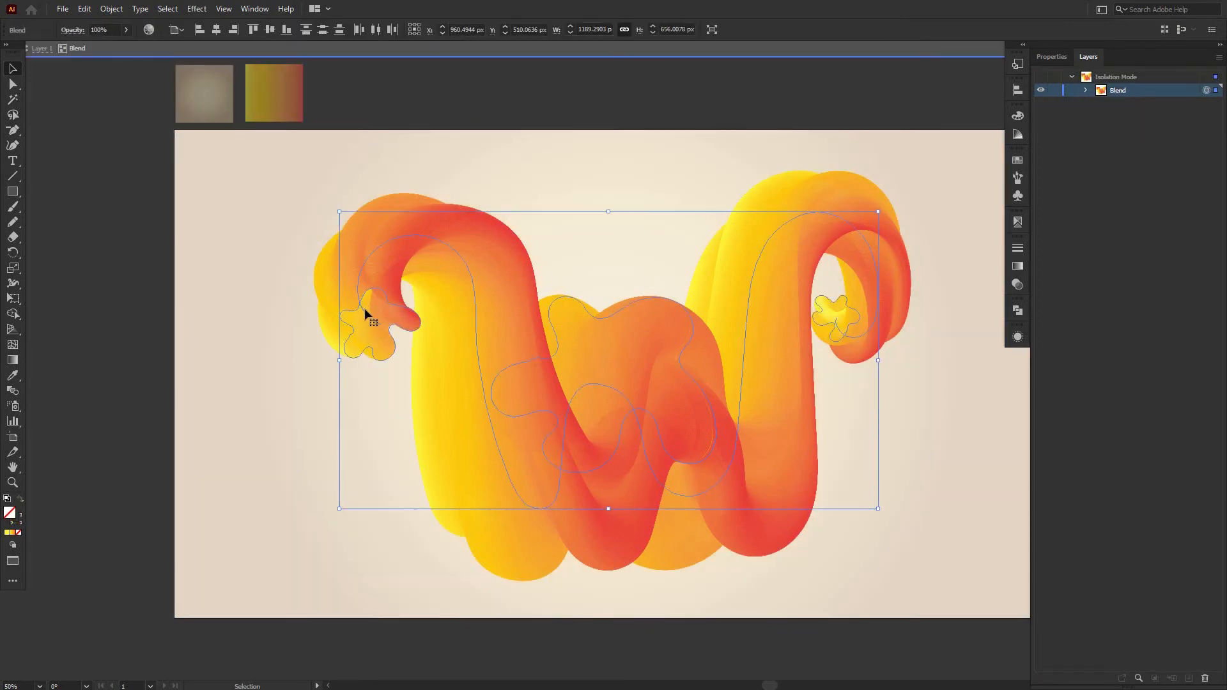
double_click(347, 312)
left_click(347, 312)
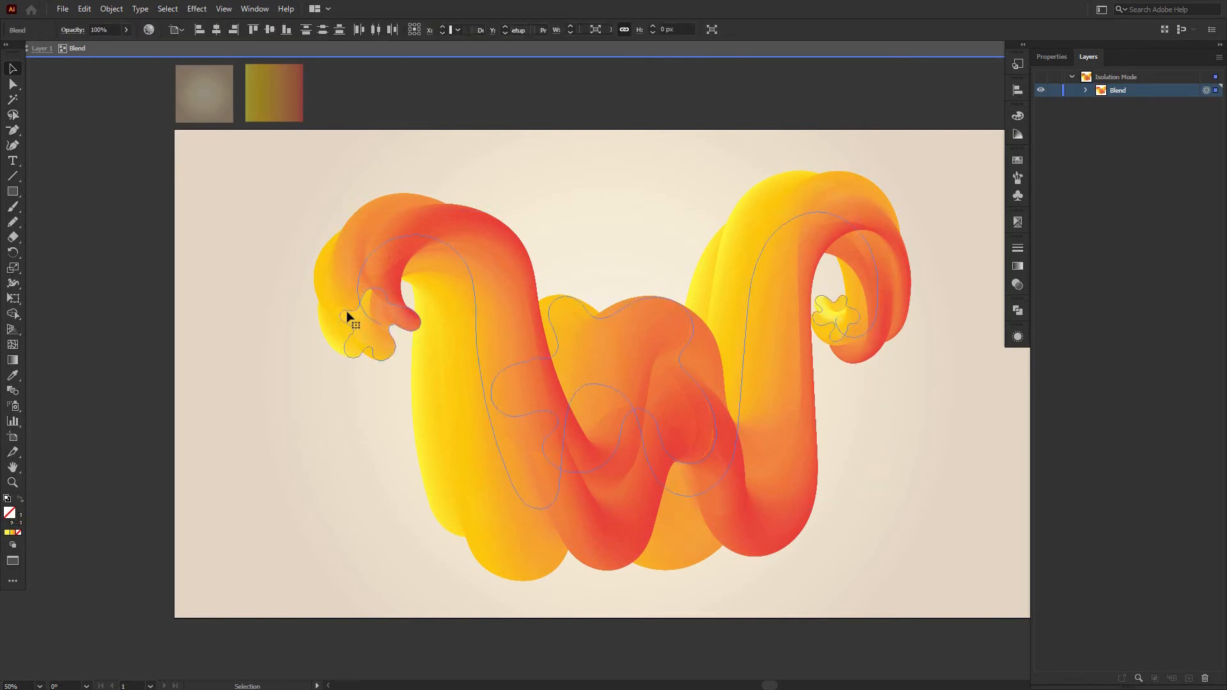
left_click(287, 376)
left_click(345, 315)
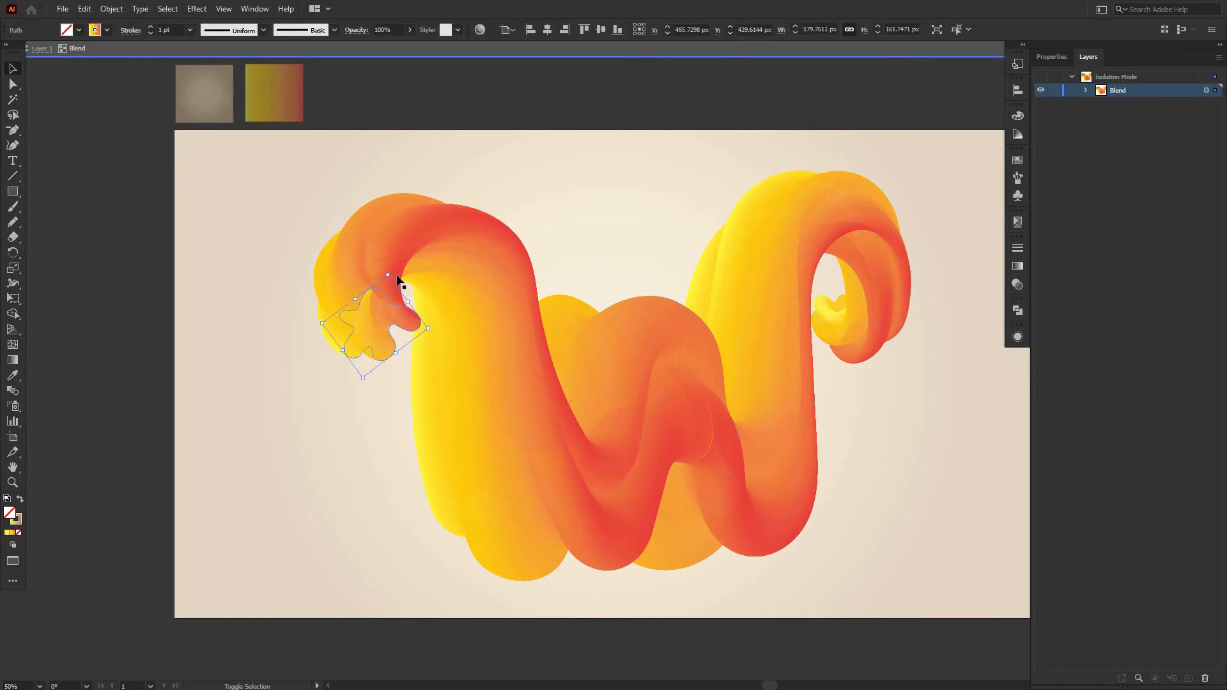
left_click_drag(391, 276, 375, 335)
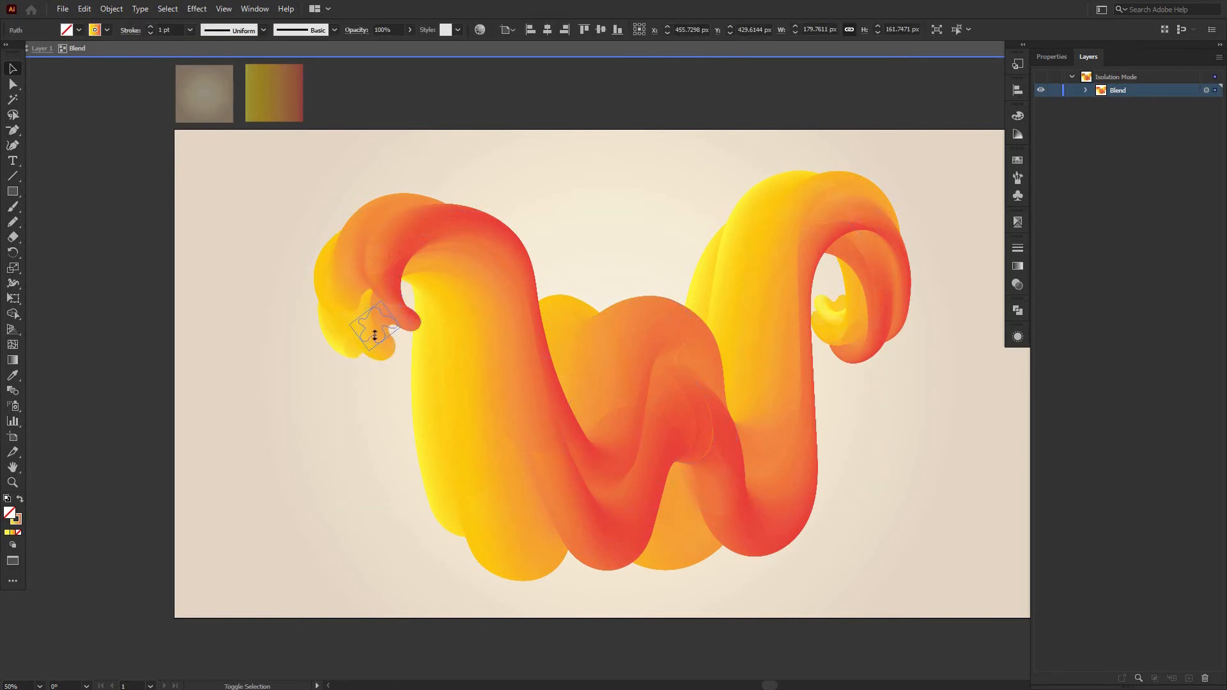
left_click(276, 405)
Shrink the small outline at the W's right end further and step out of the isolated blend
scroll(334, 474, "right", 4)
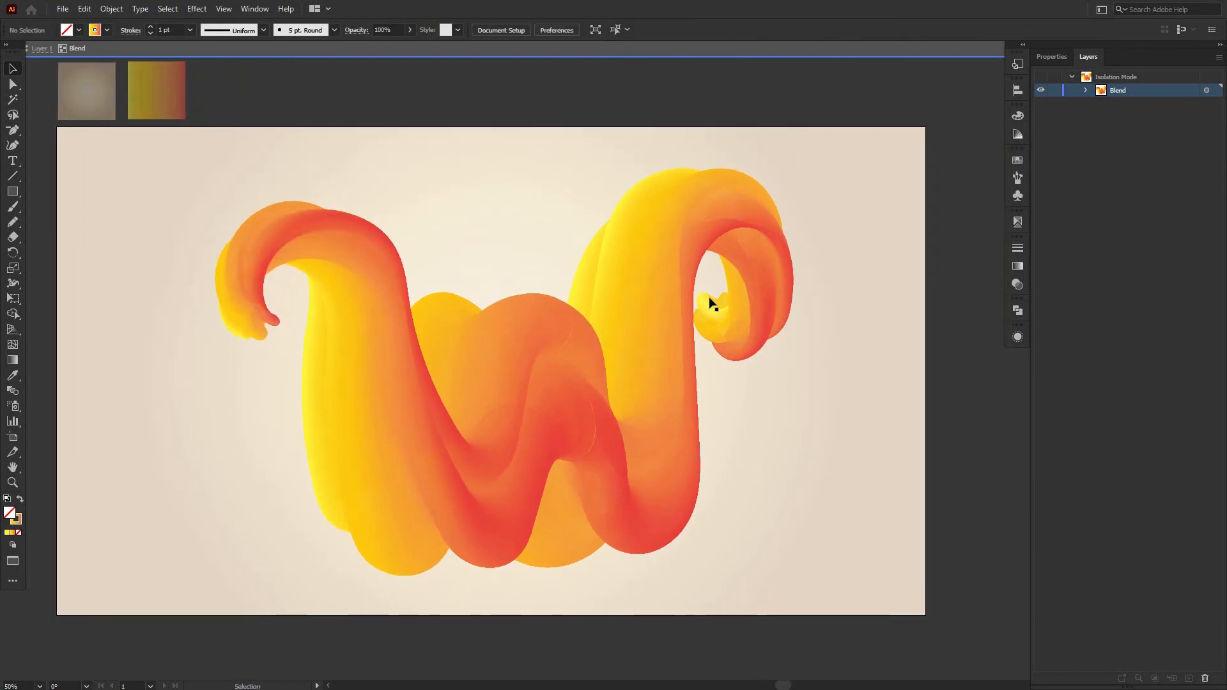
left_click(712, 304)
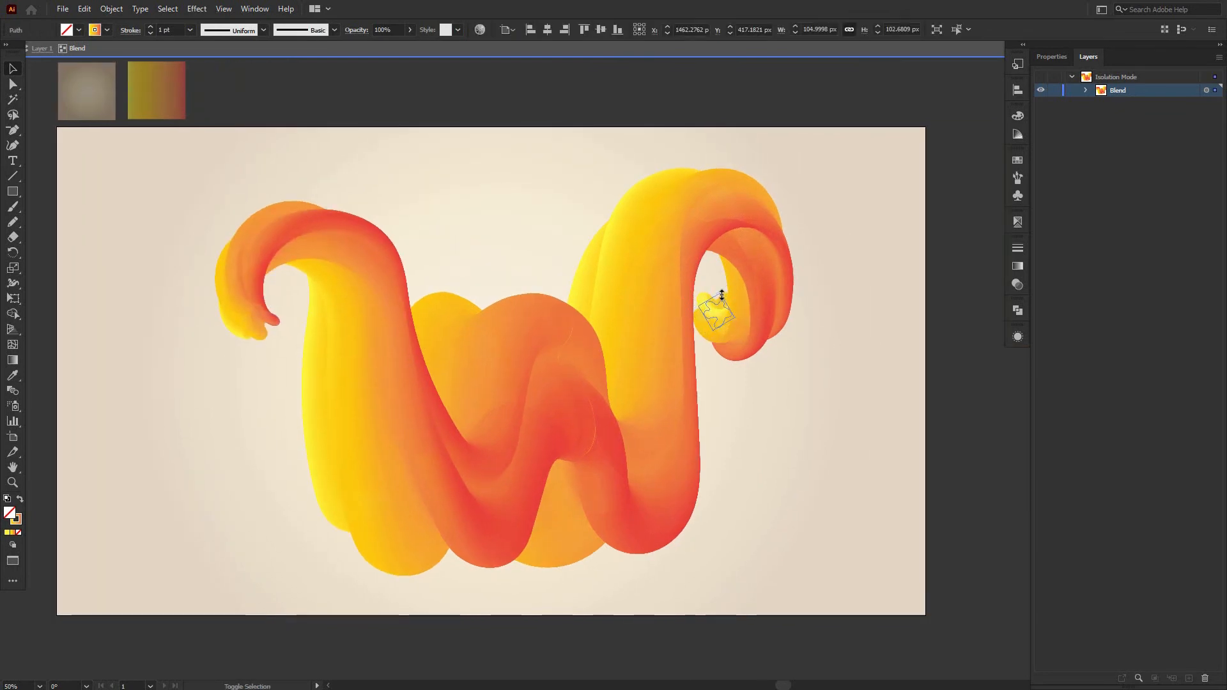
left_click(752, 393)
scroll(741, 386, "down", 3)
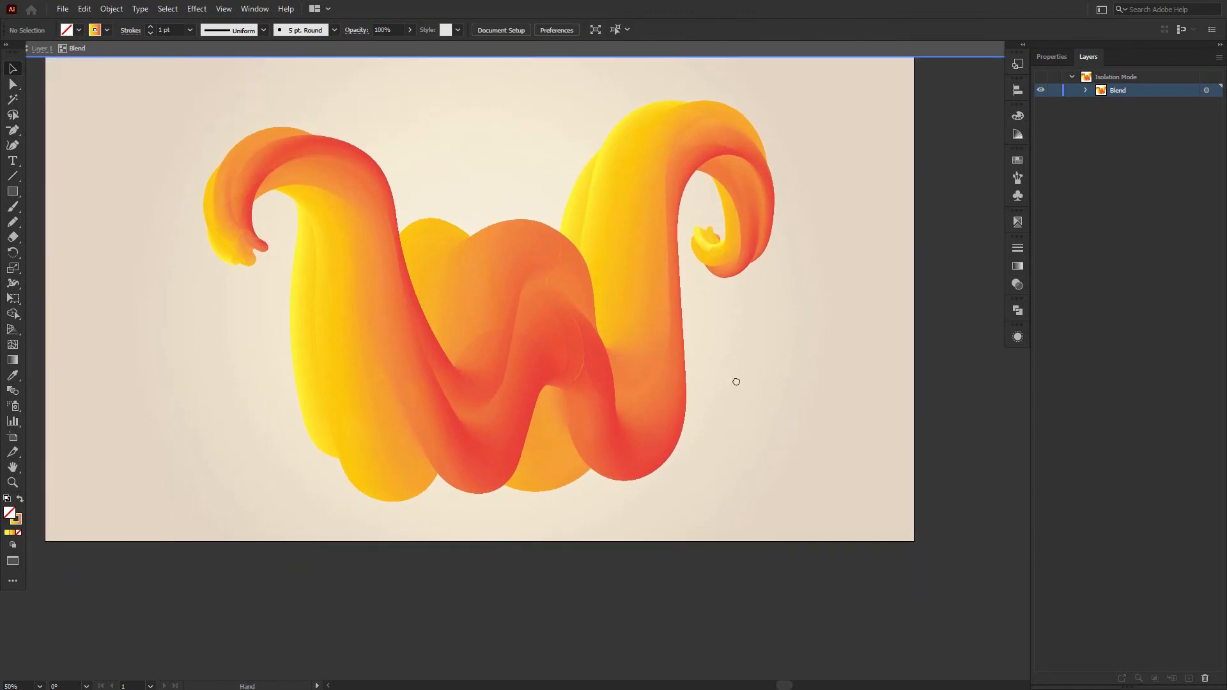
left_click(562, 350)
left_click(35, 49)
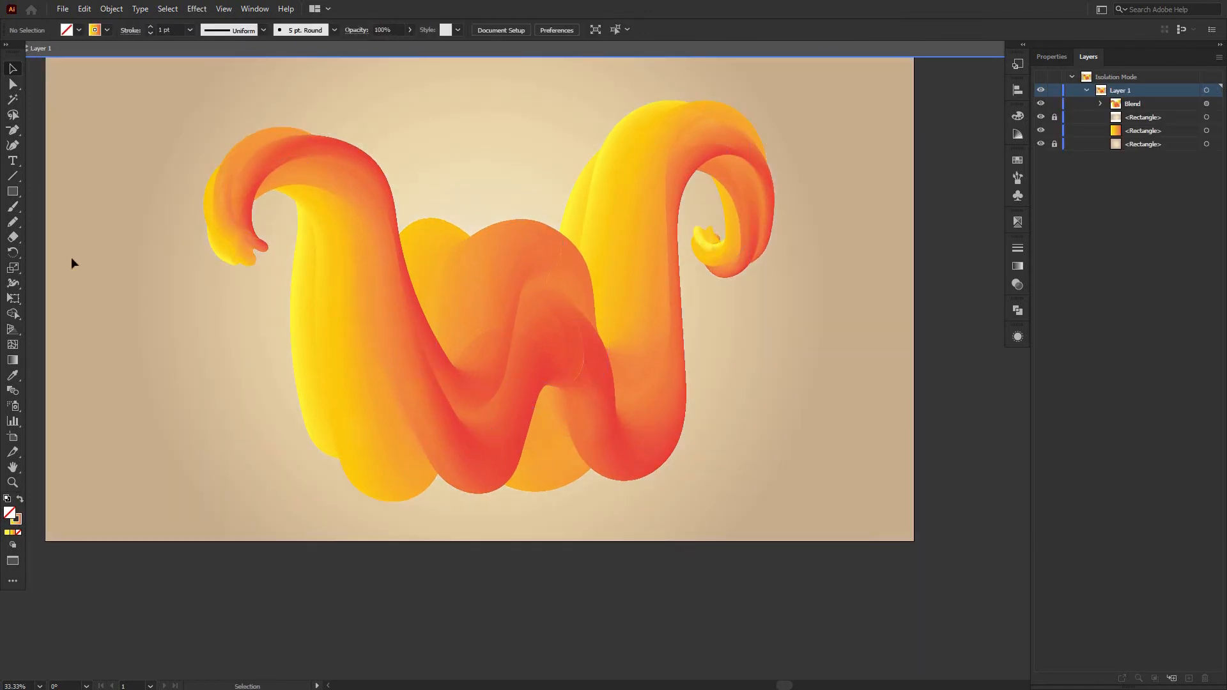
Isolate the blend once more and scale its large central outline down slightly about its centre
key("ctrl+minus")
mouse_move(74, 116)
left_mouse_down()
mouse_move(92, 135)
mouse_move(77, 131)
left_mouse_up()
left_click_drag(590, 404, 529, 406)
left_click(535, 330)
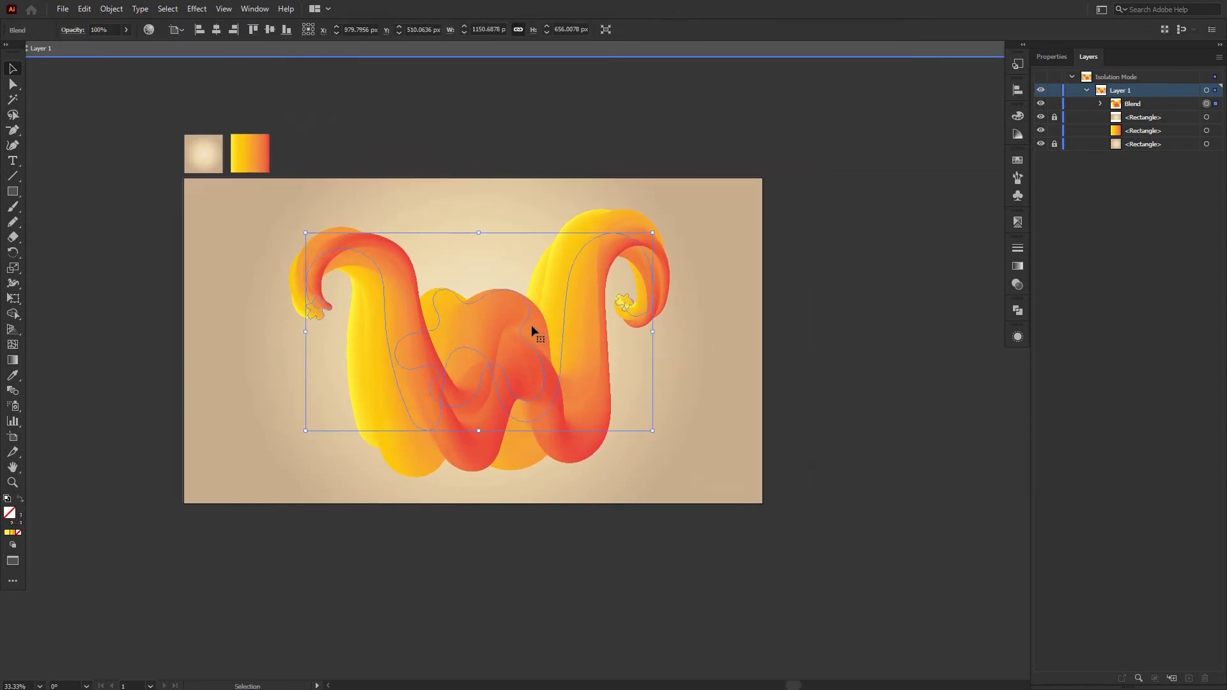
double_click(525, 324)
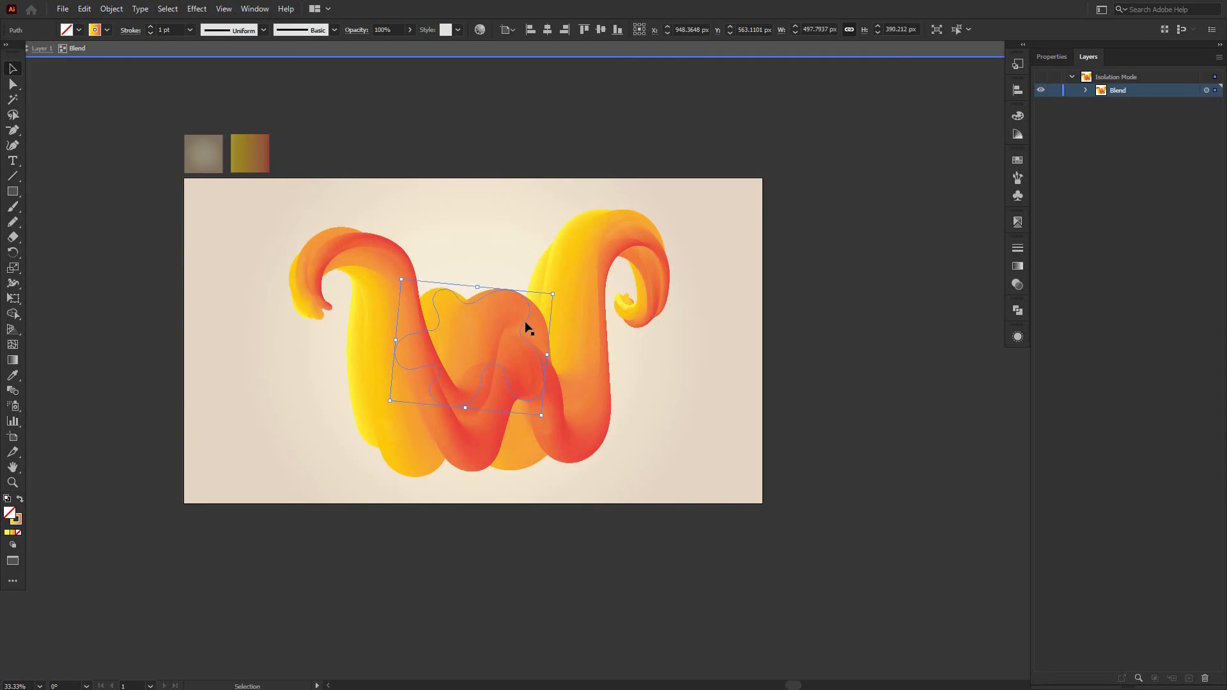
left_click_drag(551, 293, 541, 301)
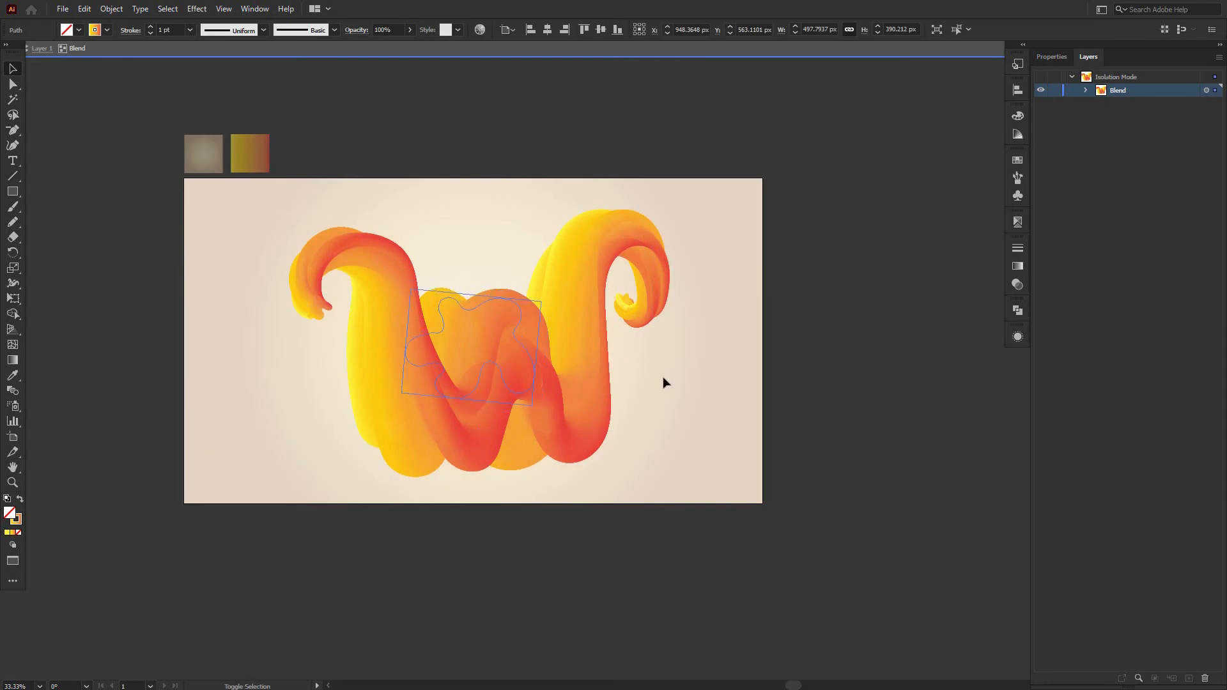
Rotate the whole W blend slightly counterclockwise so its right arm sits higher
left_click_drag(642, 389, 616, 396)
left_click(575, 334)
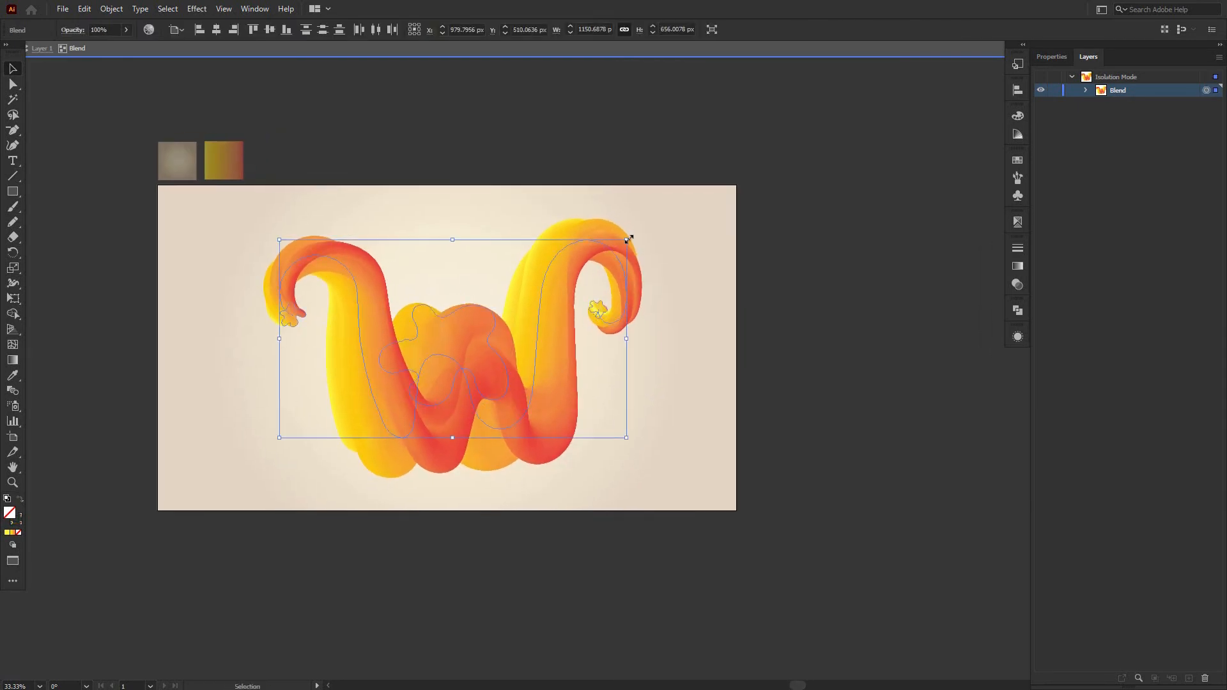
mouse_move(632, 236)
left_mouse_down()
mouse_move(633, 221)
mouse_move(642, 249)
left_mouse_up()
left_click(777, 306)
scroll(775, 319, "down", 1)
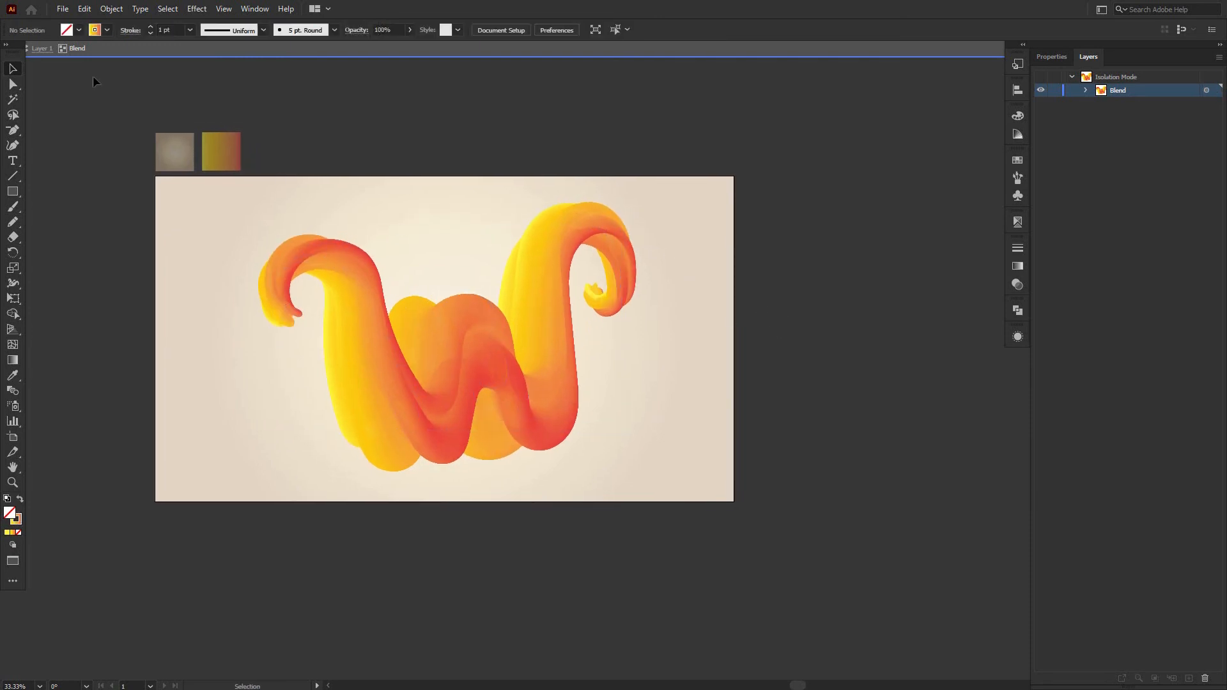
Step out of the isolated blend and return to the full artwork
key("Escape")
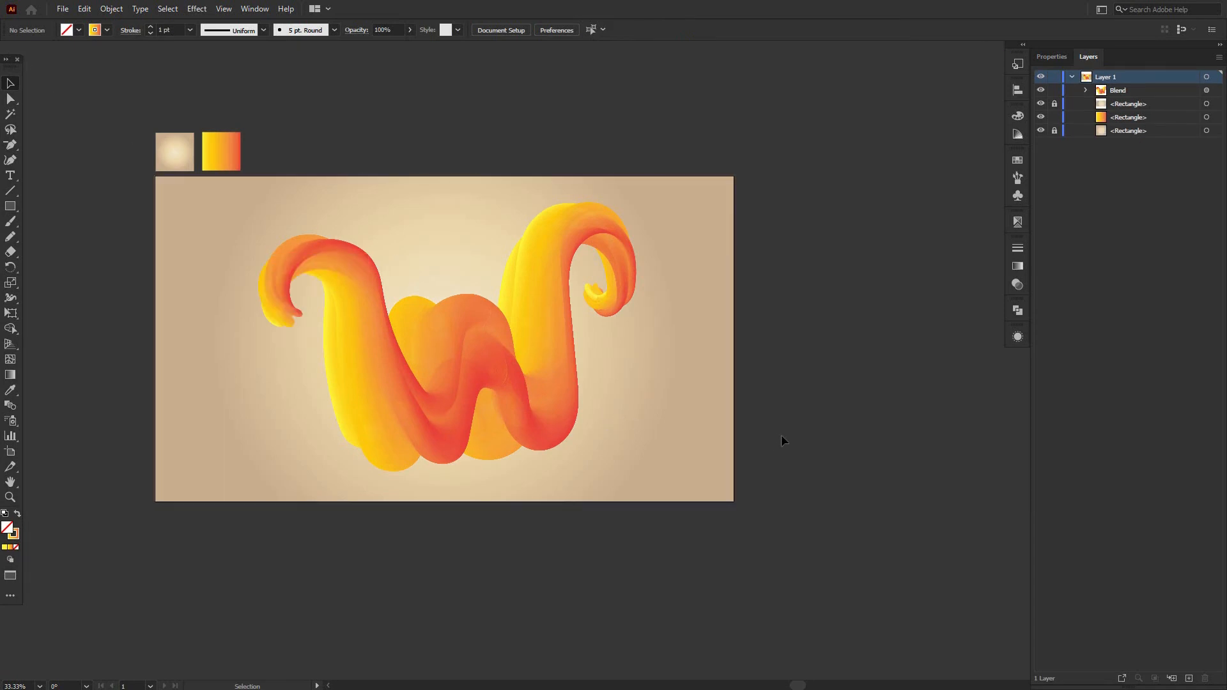
key("ctrl+plus")
left_click_drag(535, 450, 588, 427)
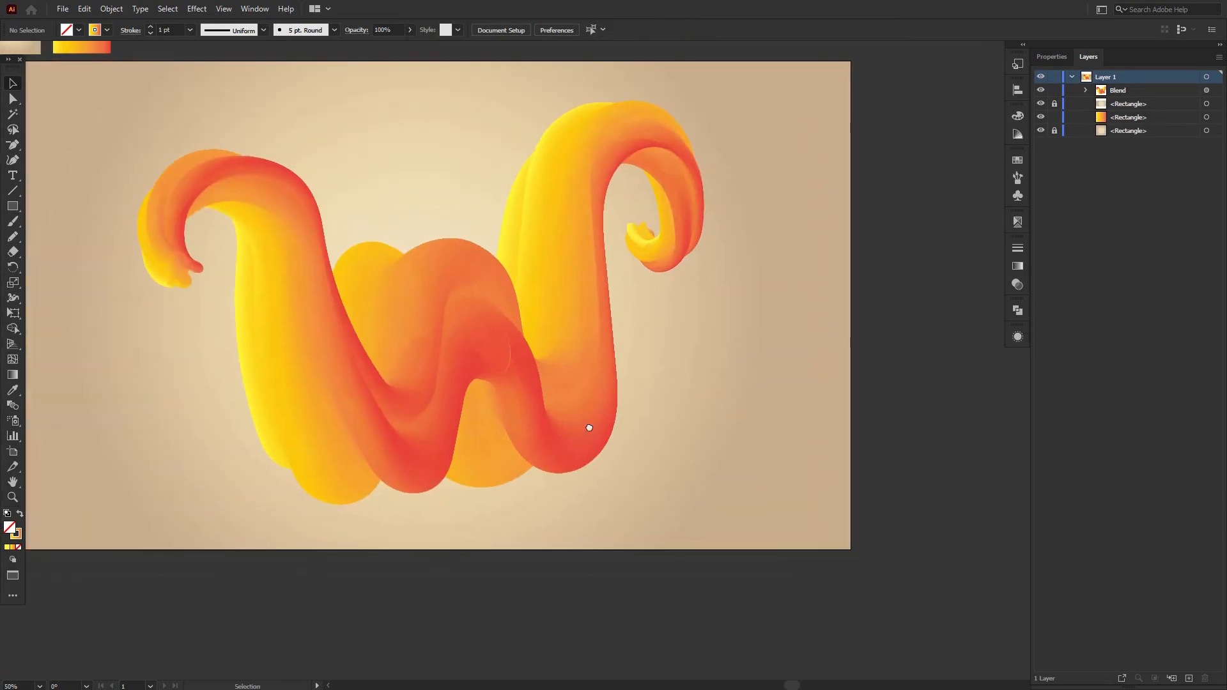
key("ctrl+minus")
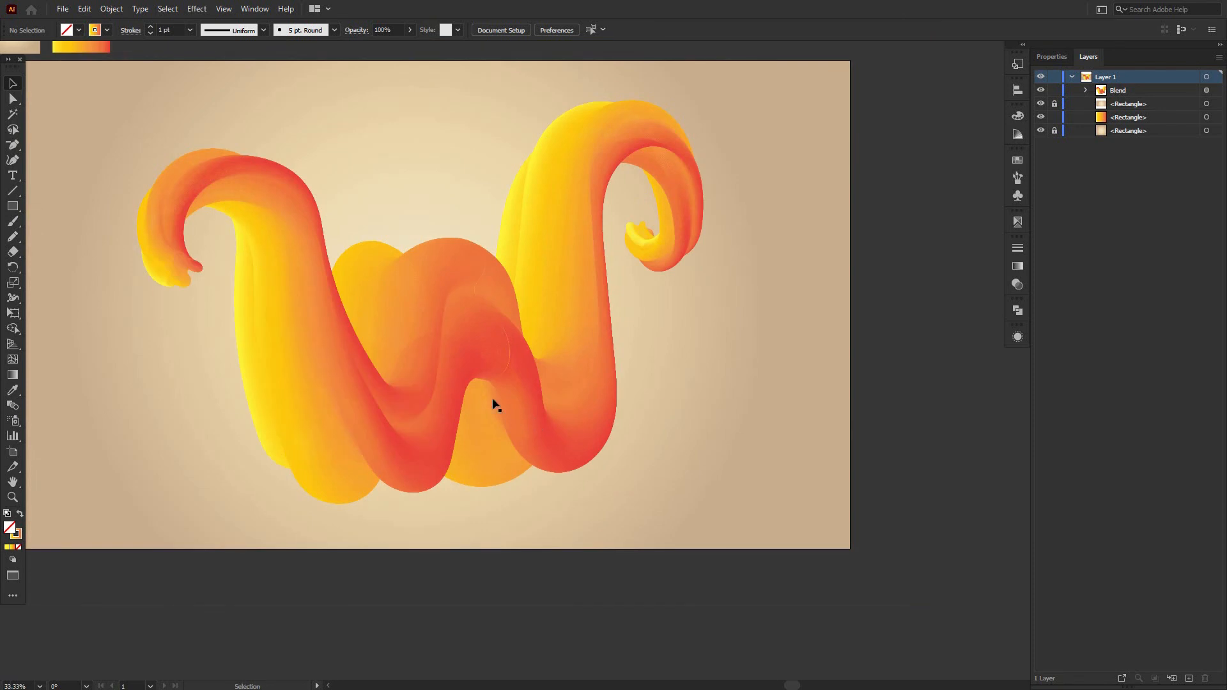
left_click(507, 336)
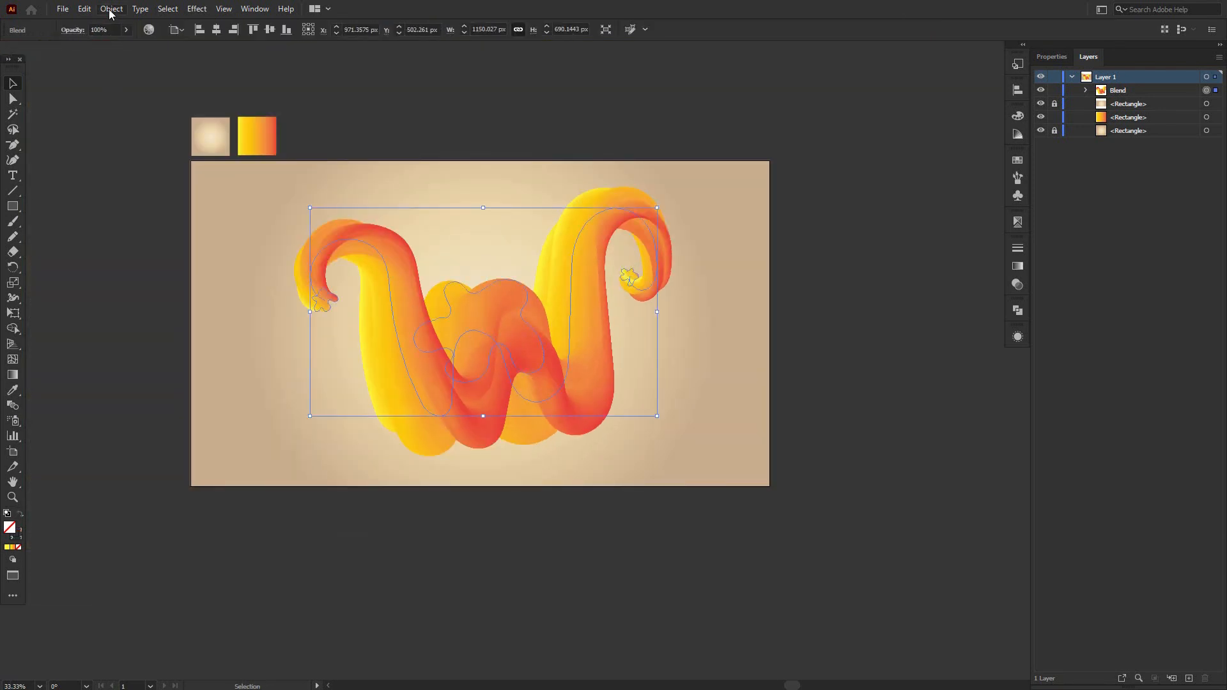
left_click(110, 9)
left_click(79, 116)
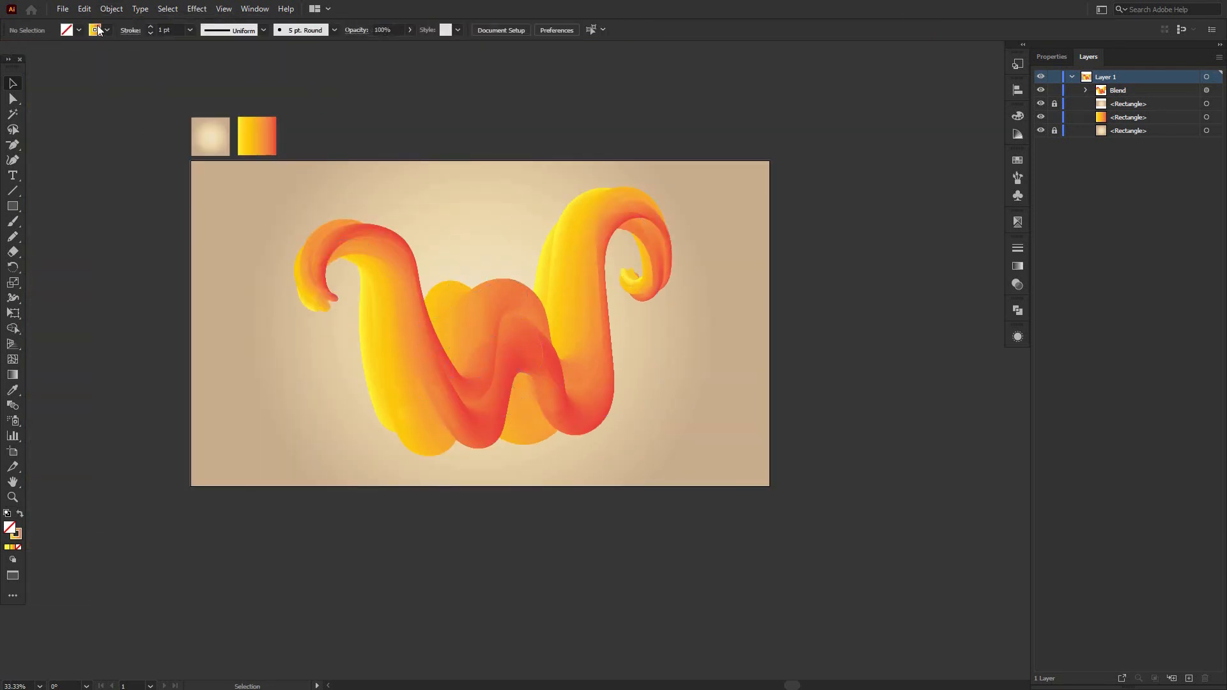
Open the W blend's options and raise its specified distance to 14 px with the preview on
left_click(424, 267)
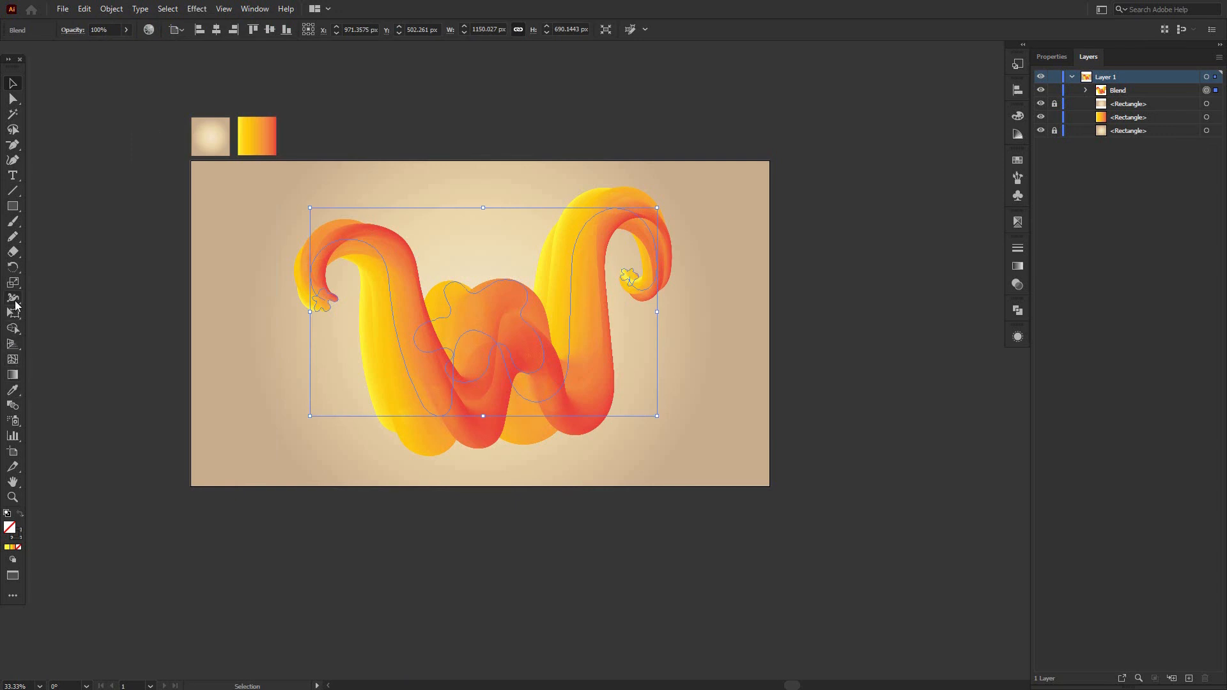
double_click(13, 405)
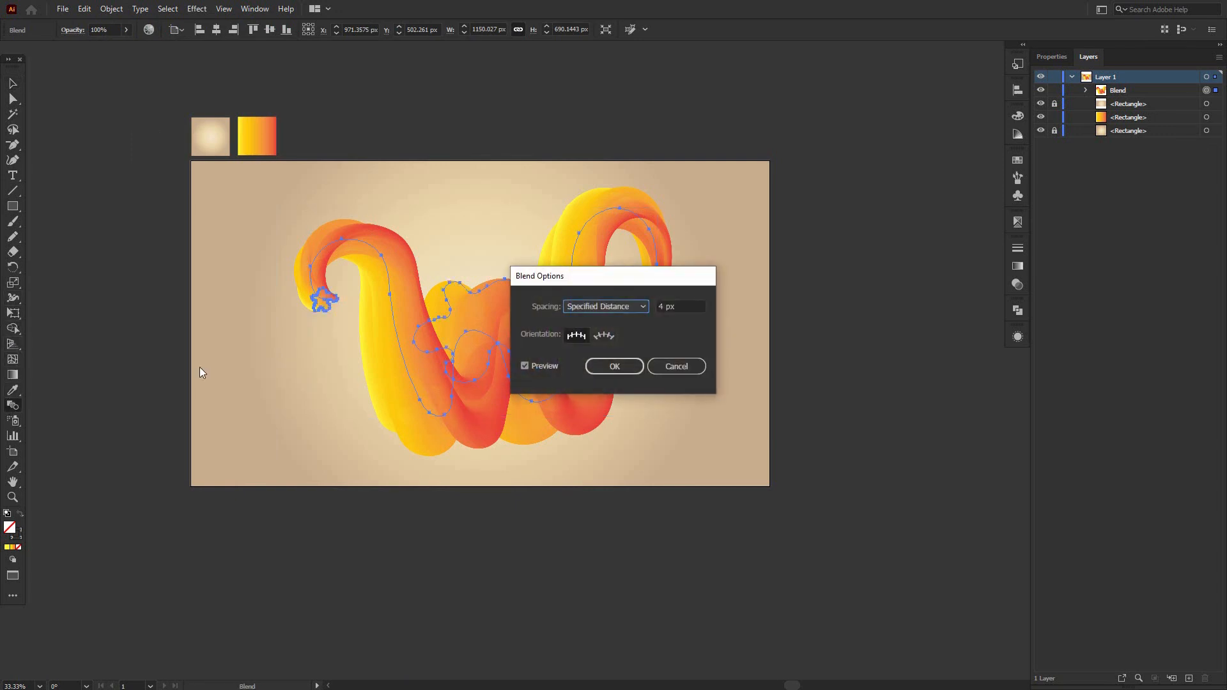
double_click(662, 306)
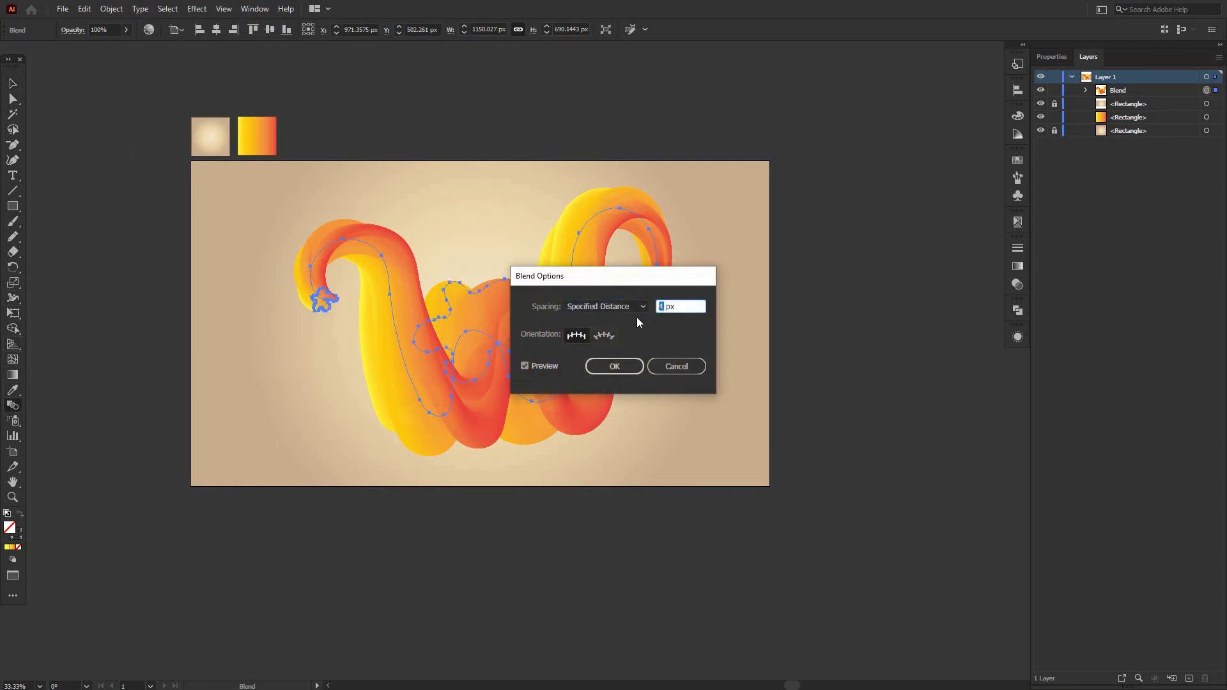
key("Up")
key("Up")
key("Up")
key("Up")
key("Up")
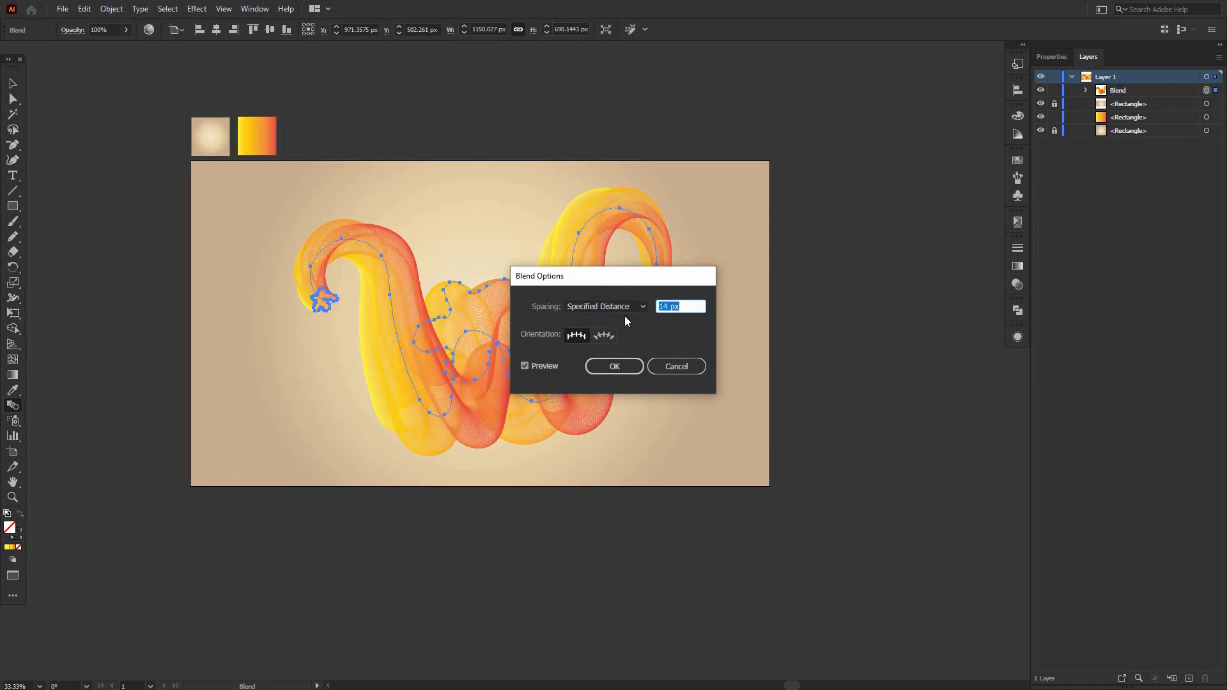
Lower the blend's specified distance past 7 px to a finer spacing, apply it and deselect the W
key("Down")
key("Down")
key("Down")
key("Down")
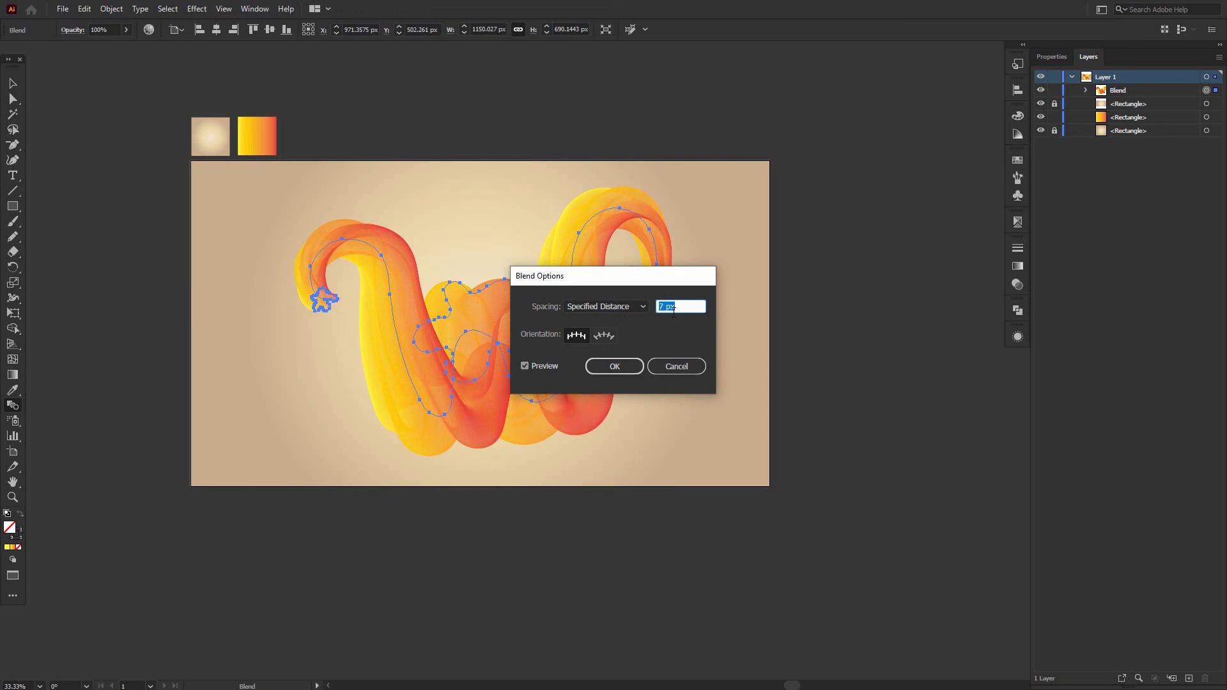
left_click(635, 372)
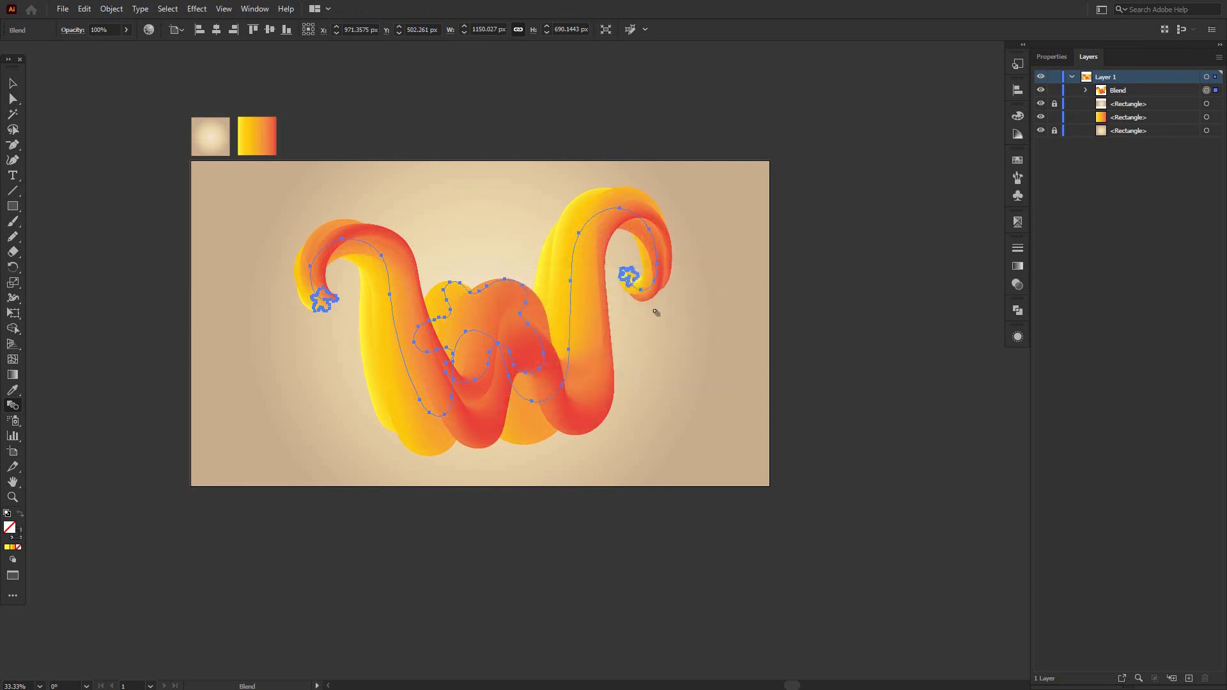
key("v")
left_click(748, 220)
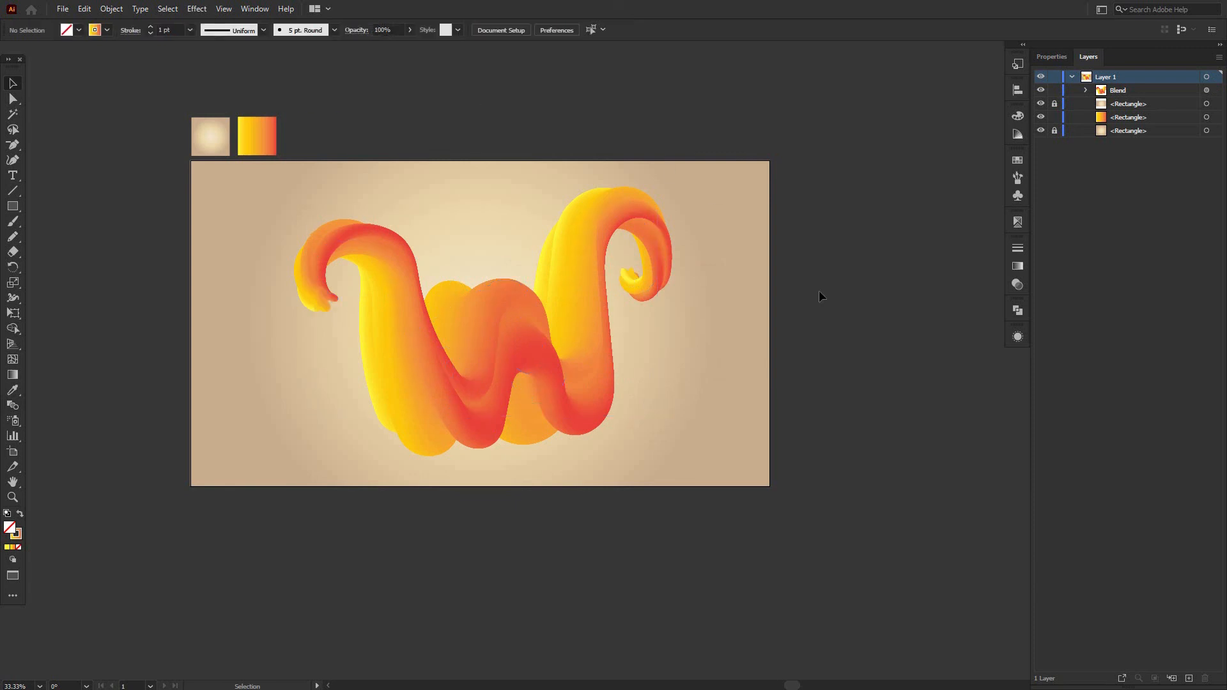
key("ctrl+plus")
left_click_drag(716, 344, 820, 382)
key("ctrl+minus")
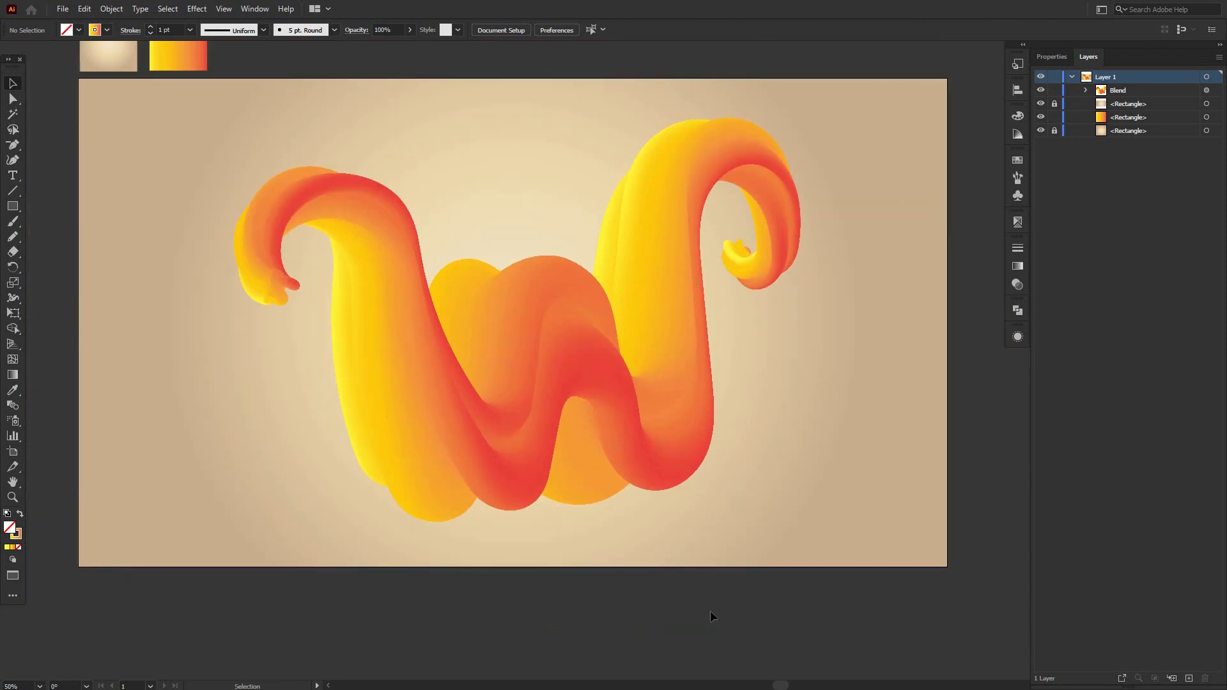
left_click_drag(723, 568, 704, 592)
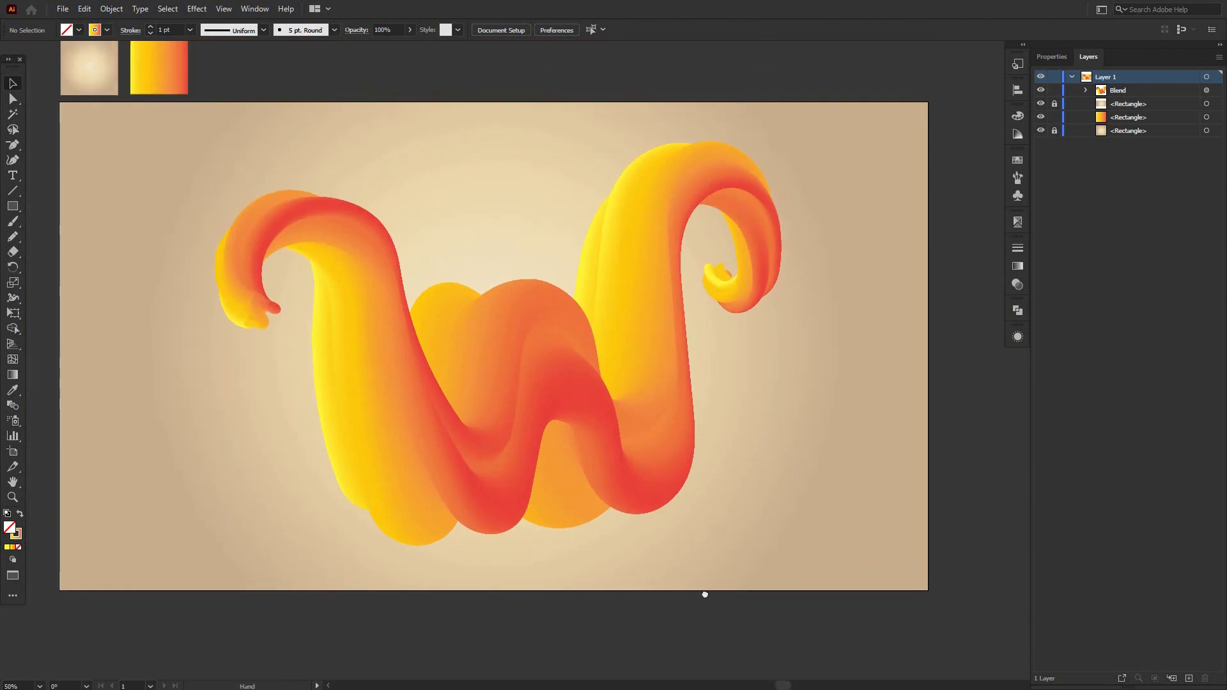
key("ctrl+minus")
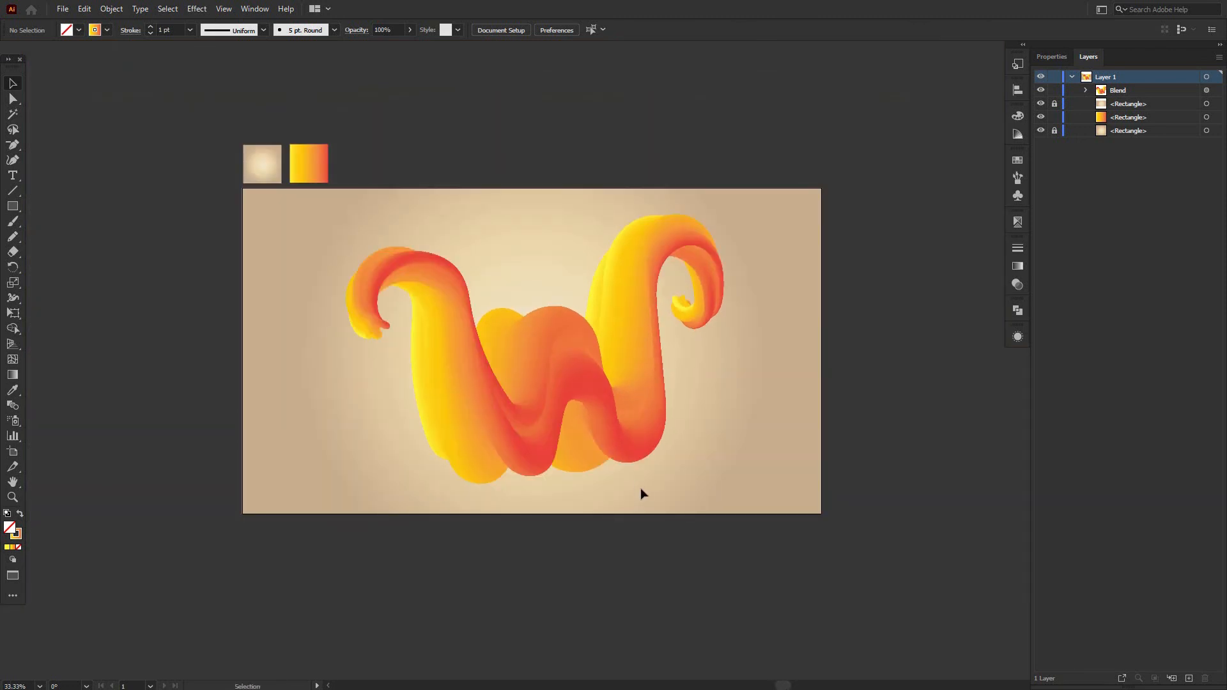
left_click_drag(690, 461, 678, 469)
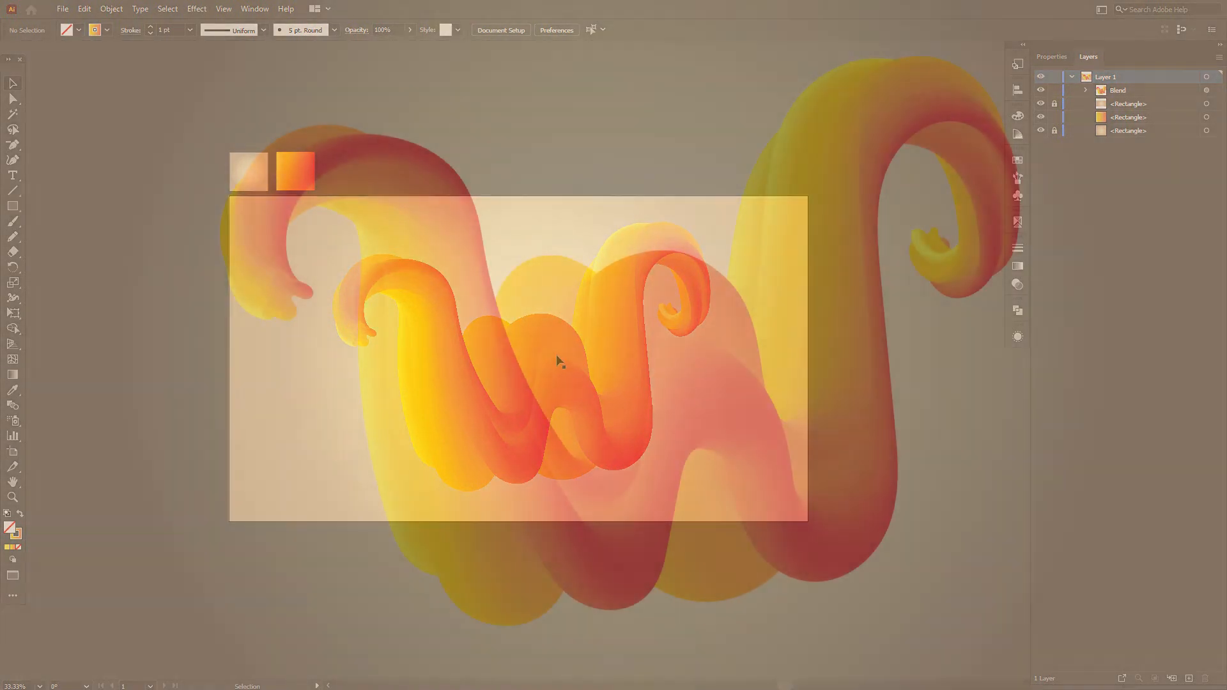